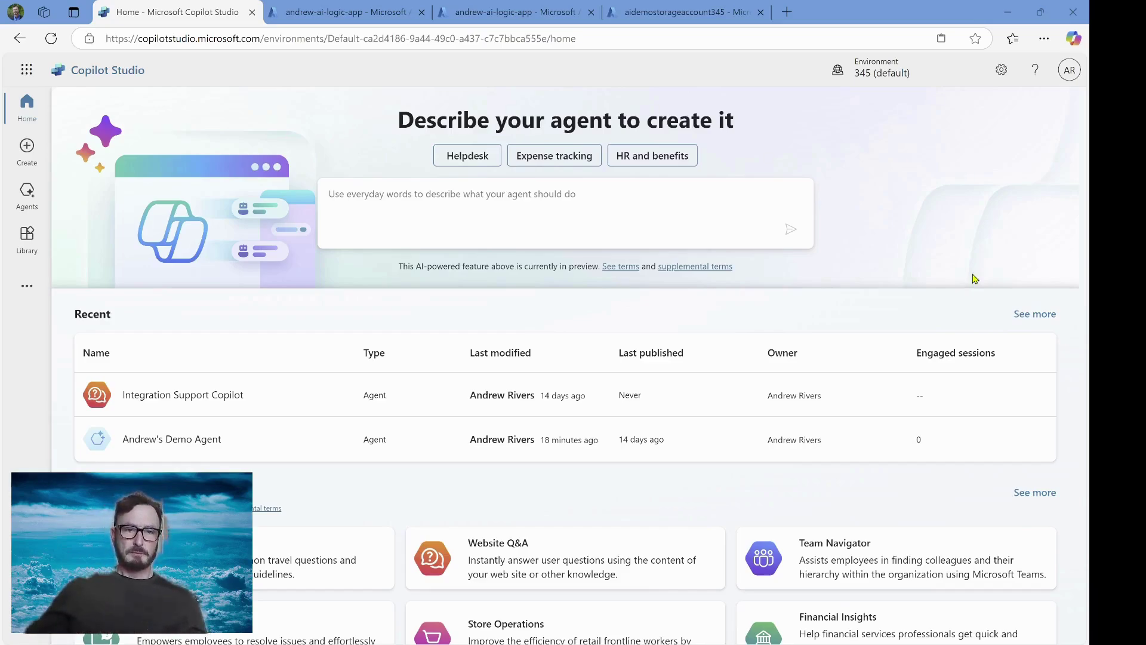
Step: Open the demo agent's Weather Report topic and examine its flow from the trigger phrases to the closing message
click(199, 442)
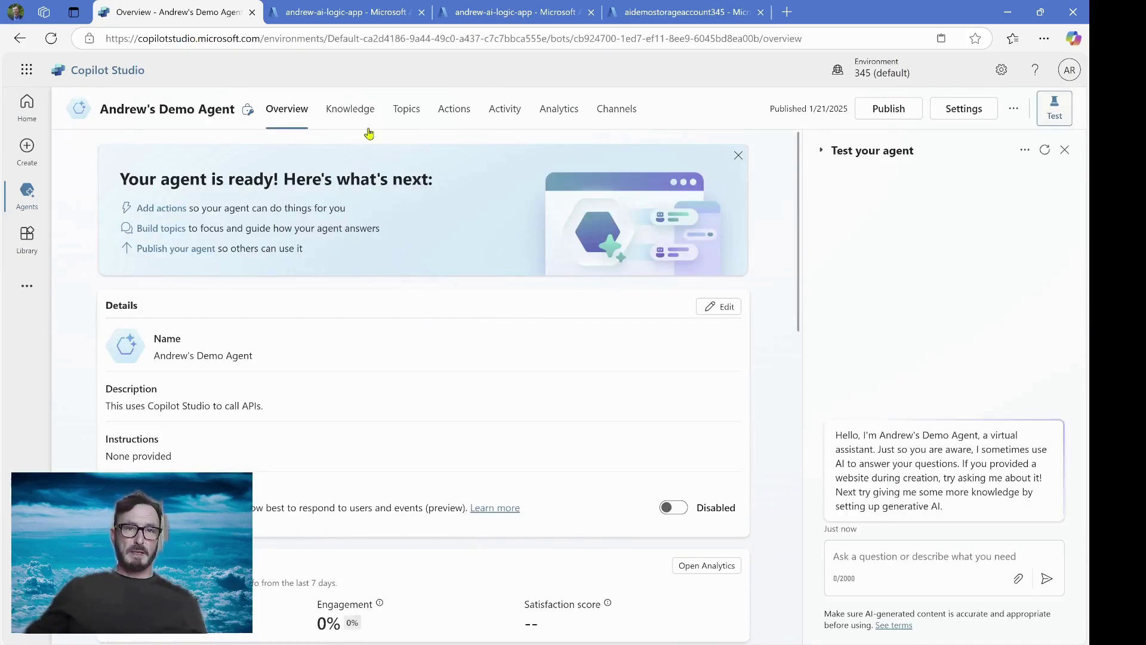
click(403, 116)
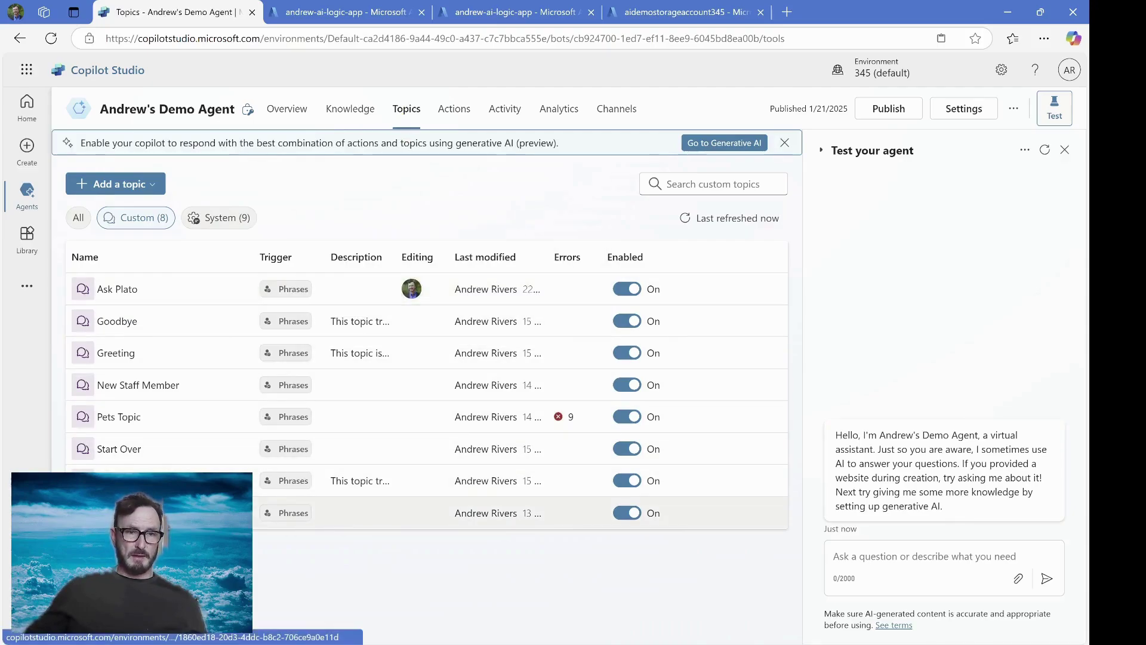
click(122, 512)
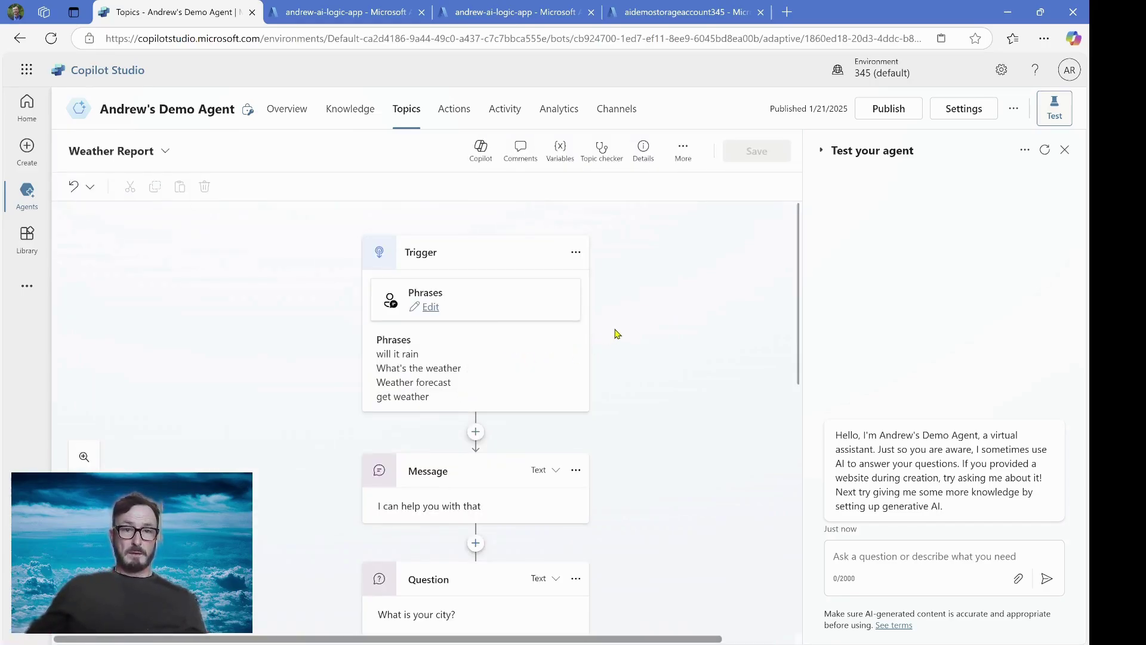
scroll(618, 331, down, 5)
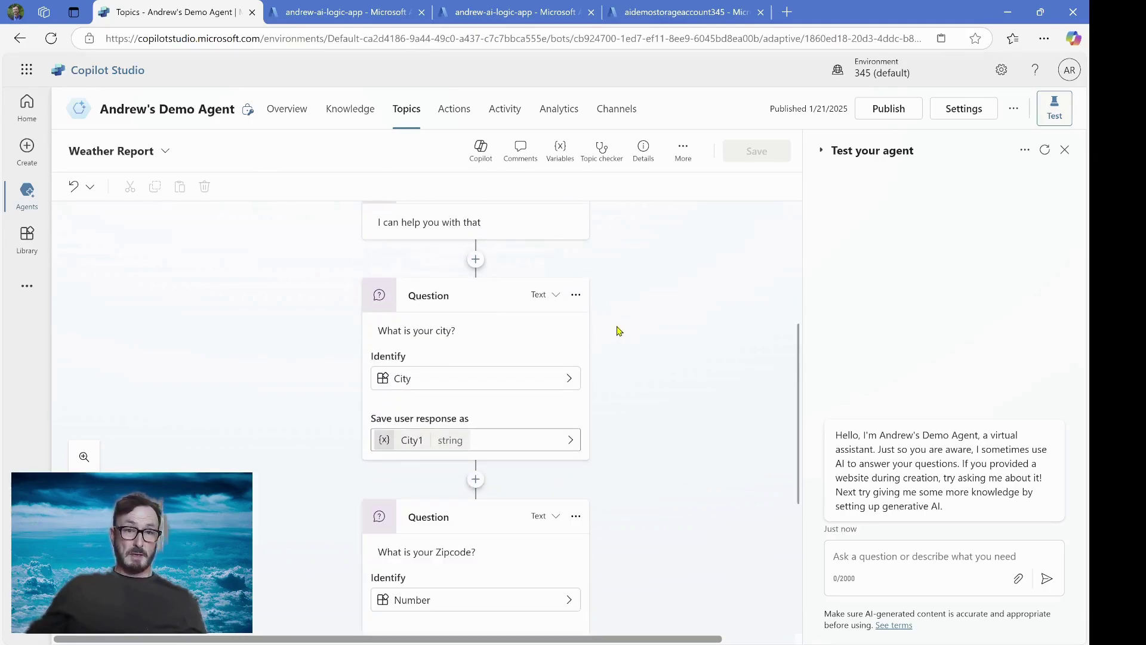
scroll(618, 330, down, 8)
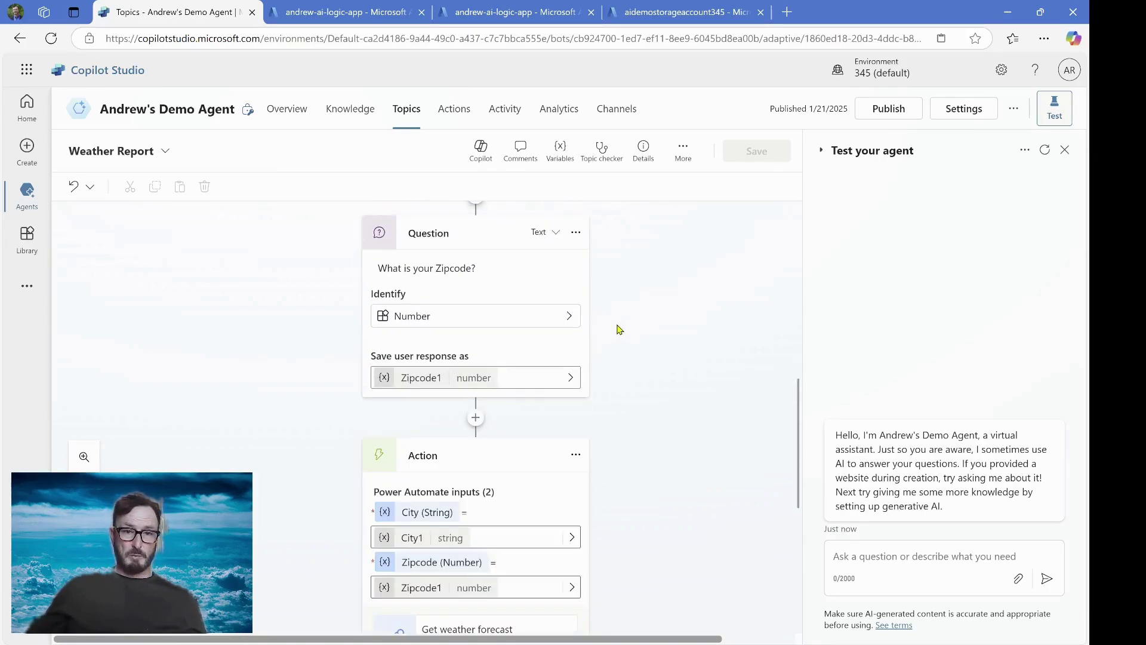
scroll(618, 329, down, 4)
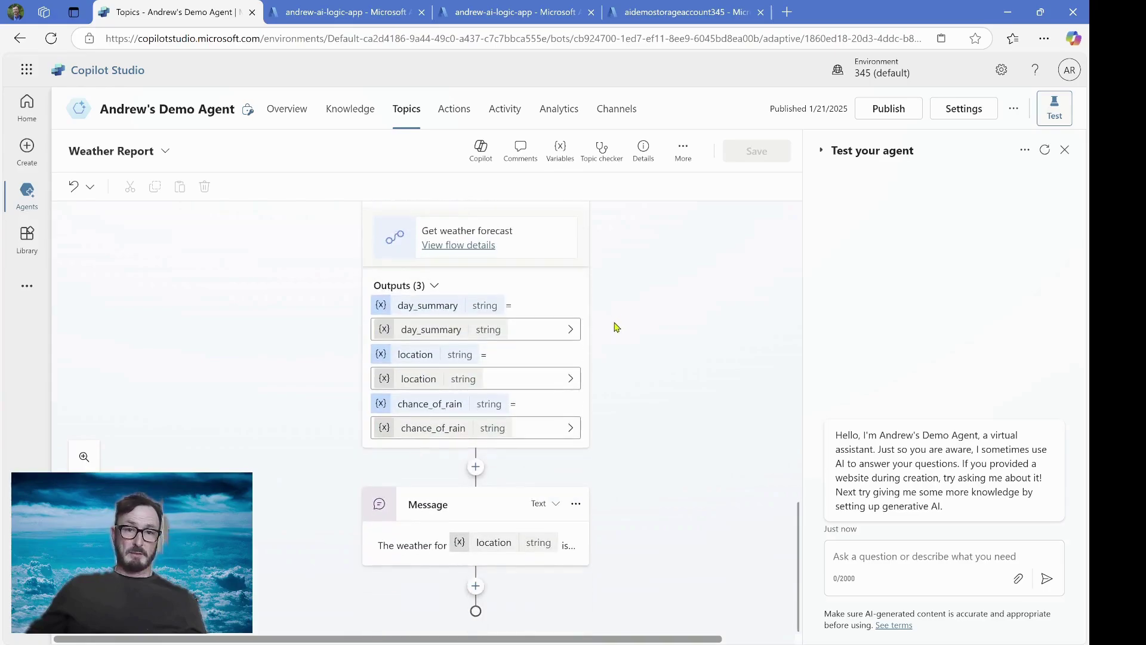
scroll(609, 394, up, 15)
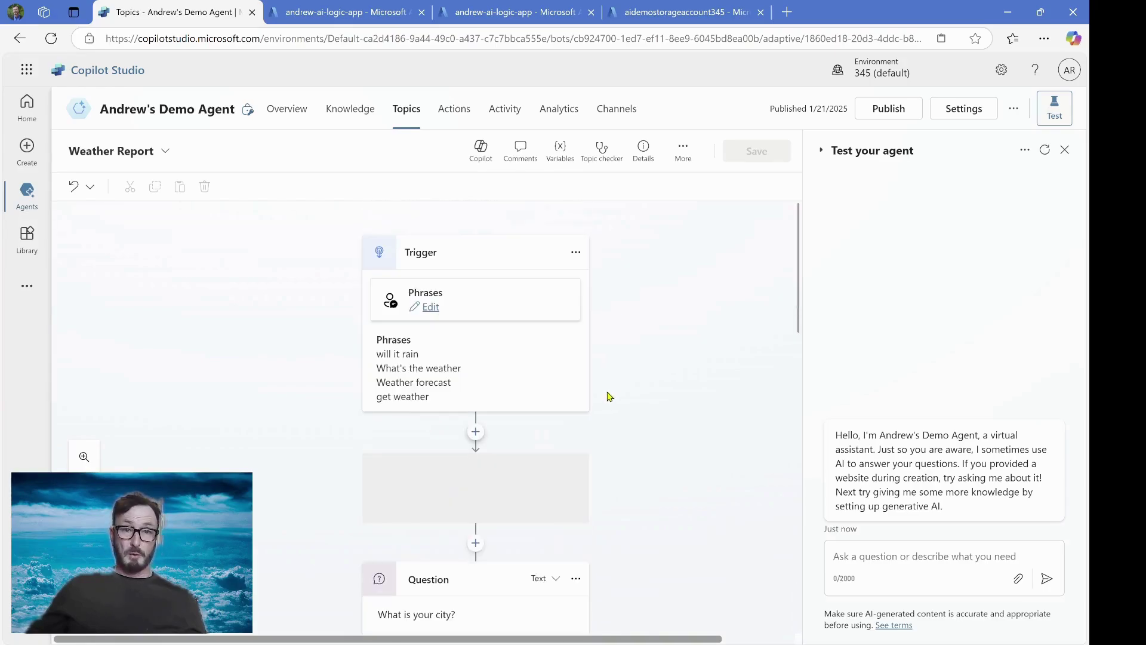
Step: Trigger the Weather Report topic by sending "get weather" in the agent's test chat
click(882, 558)
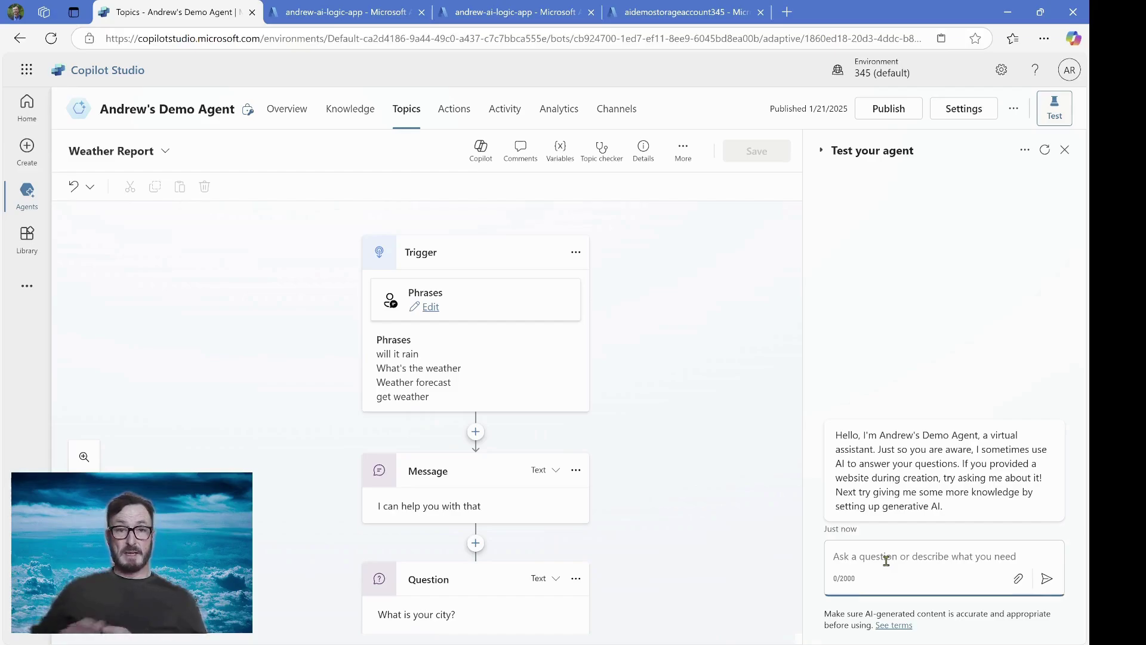
text(get)
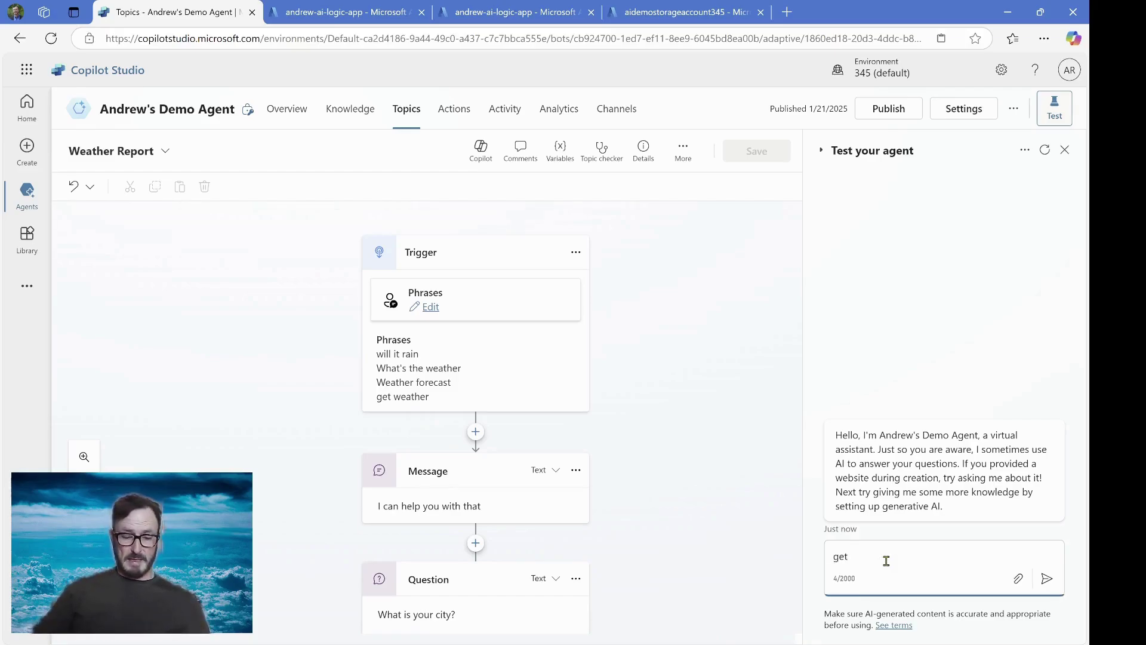
text( weather)
key(Return)
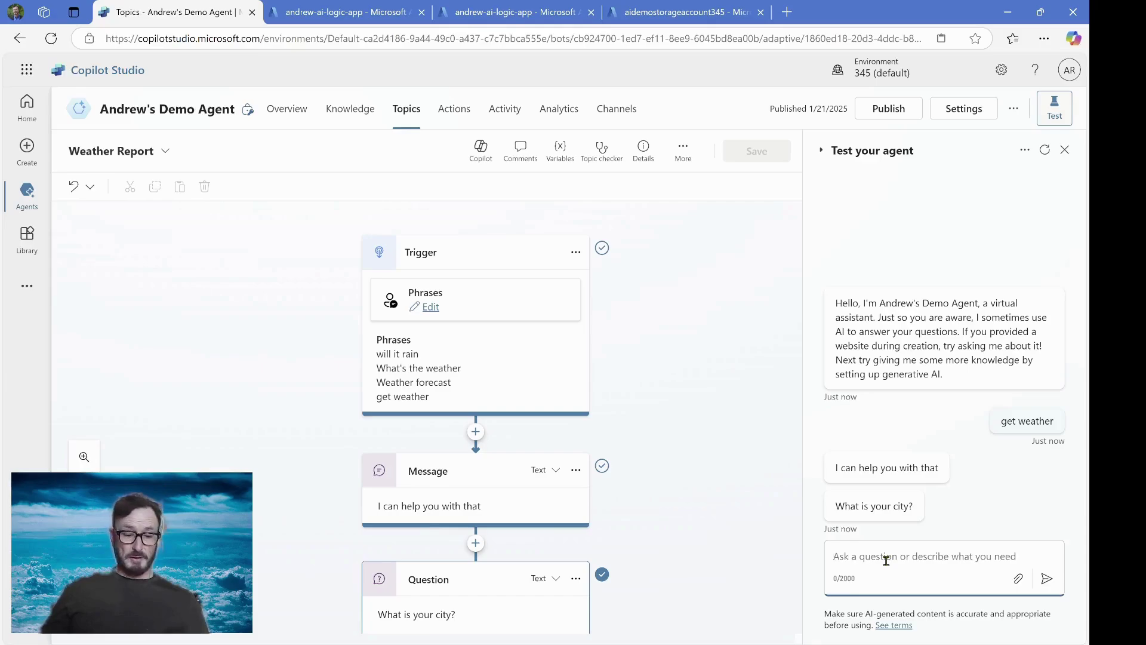
Step: Answer the test chat's weather questions with the city "beverly hills" and the zipcode 90210
text(beve)
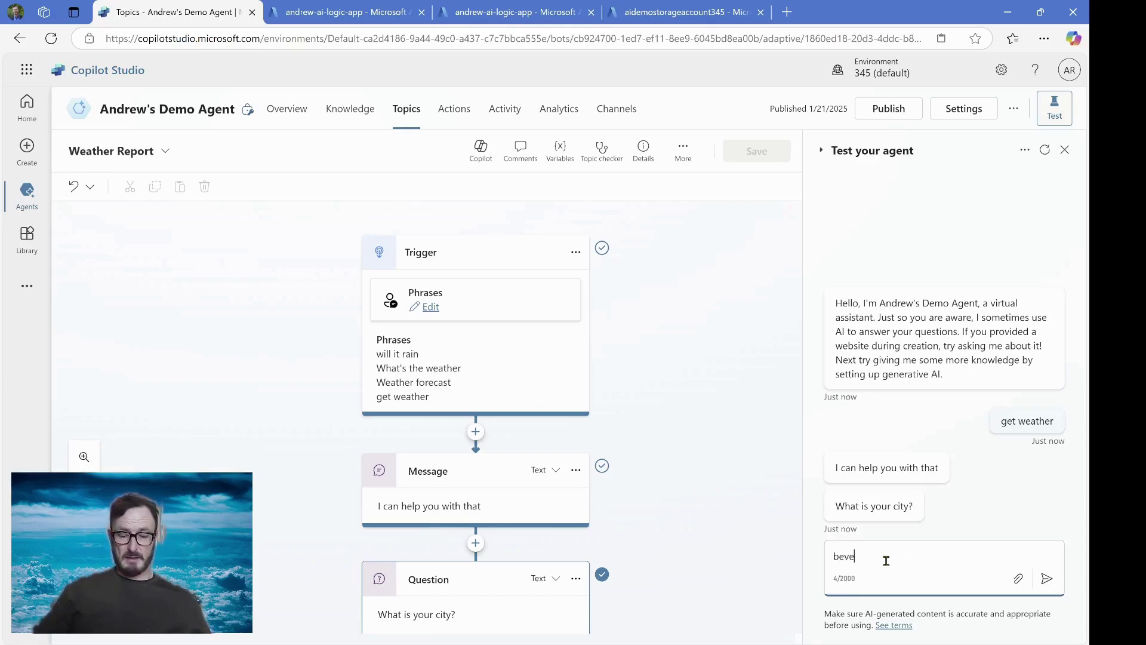
text(rly hills)
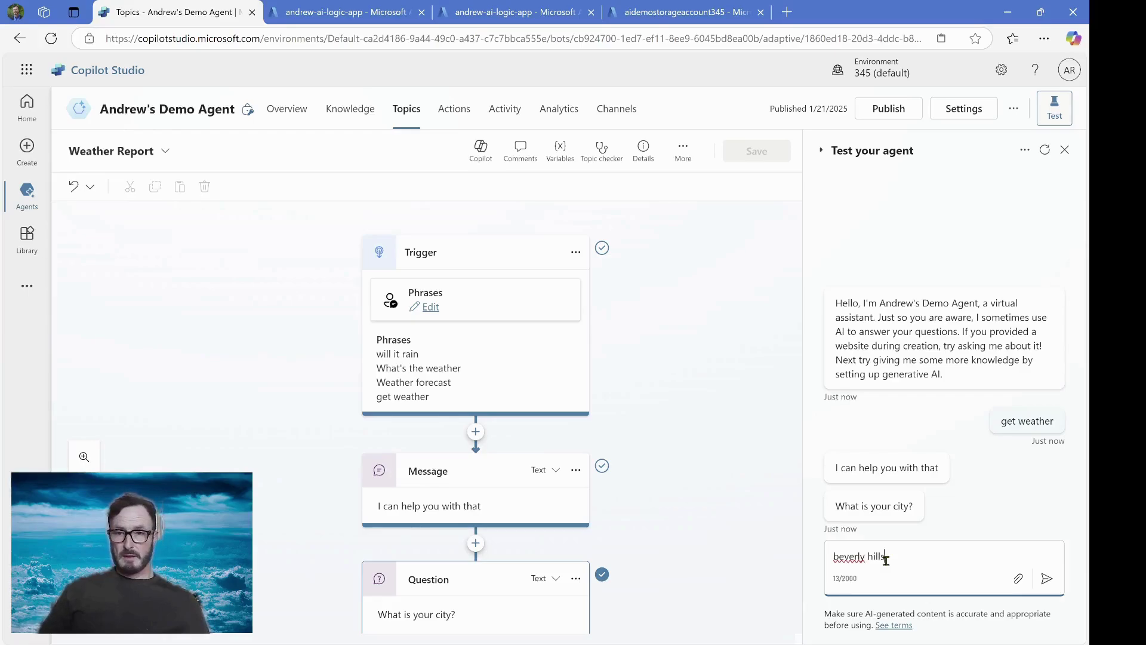
key(Return)
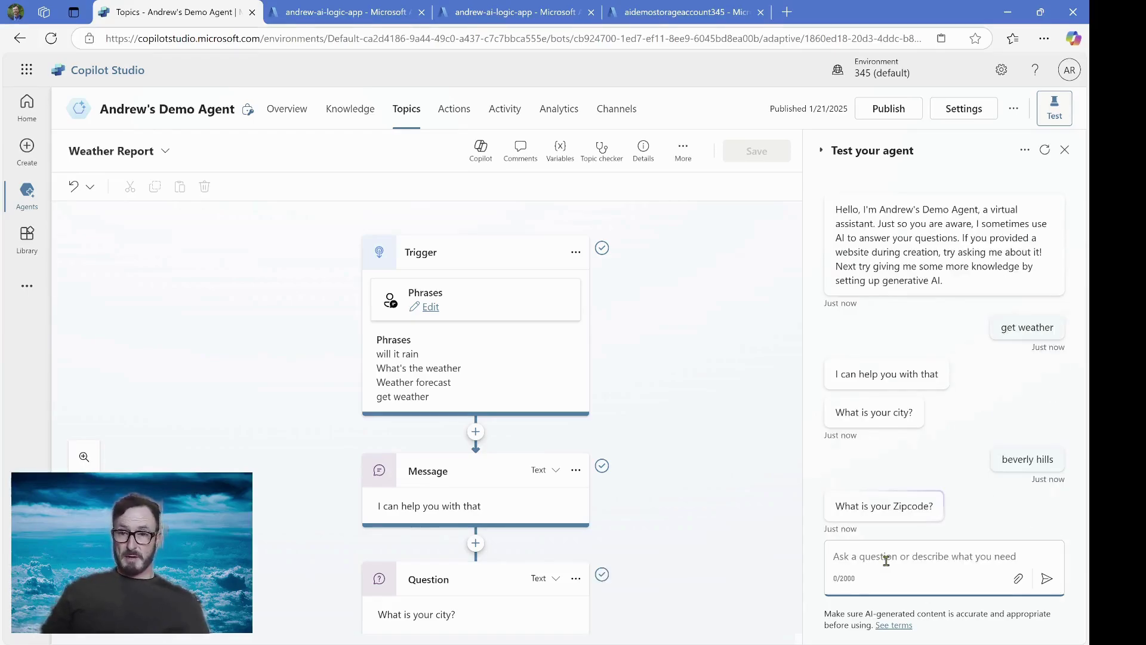
text(90210)
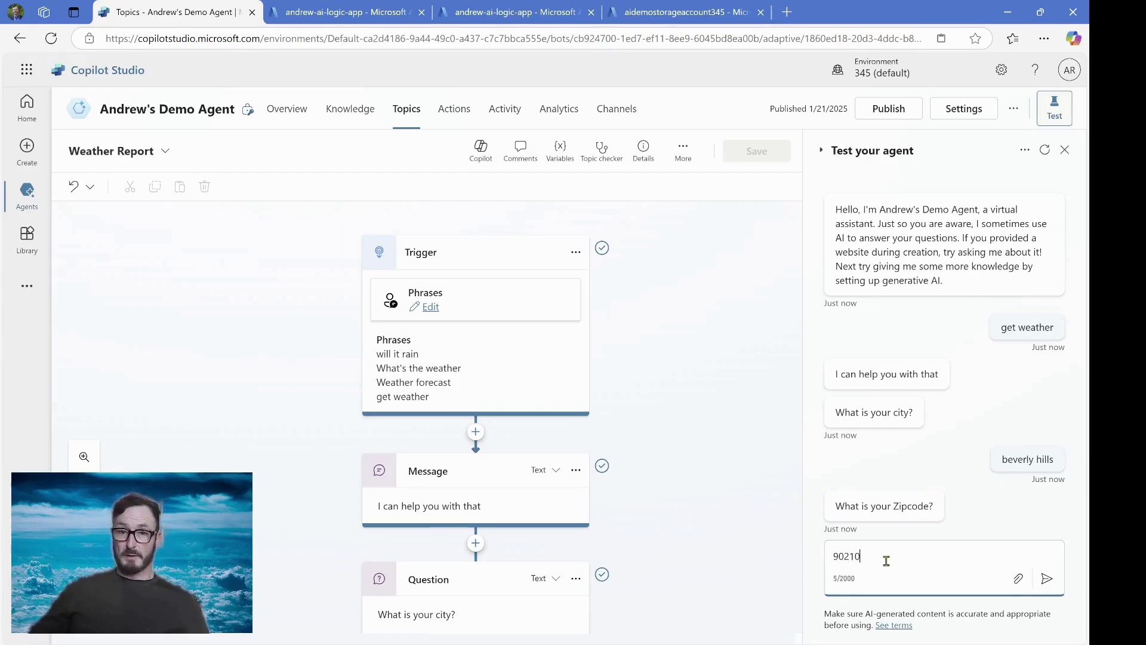
key(Return)
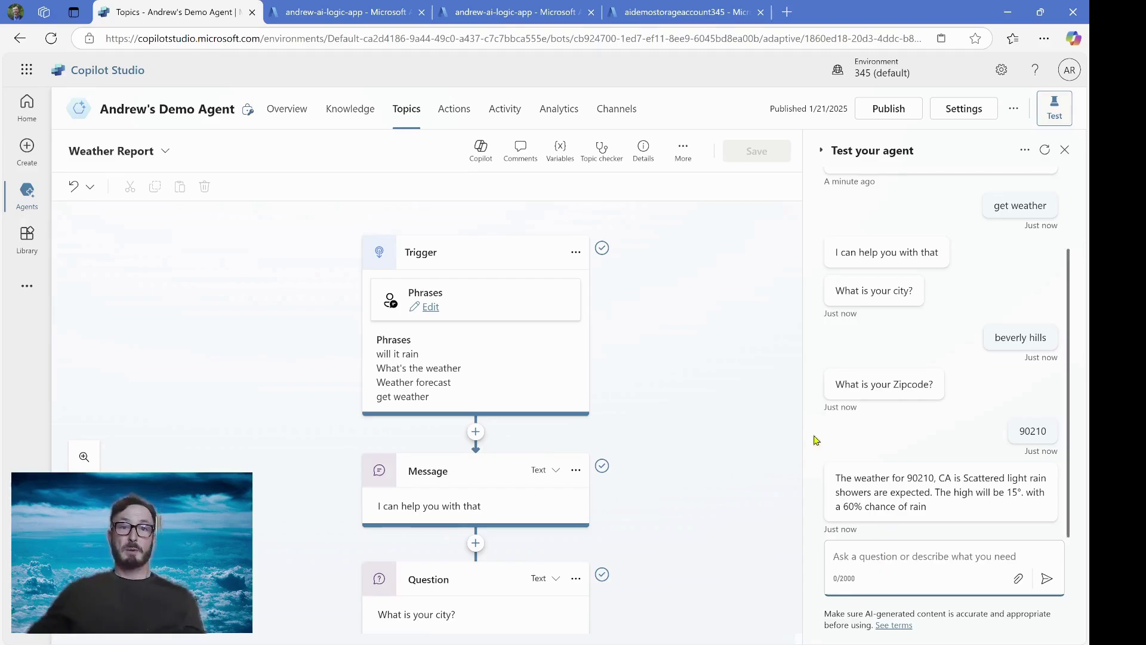
Step: Open the New Staff Member topic and examine its trigger phrases, questions, CreateEmployee action and status code message
click(402, 111)
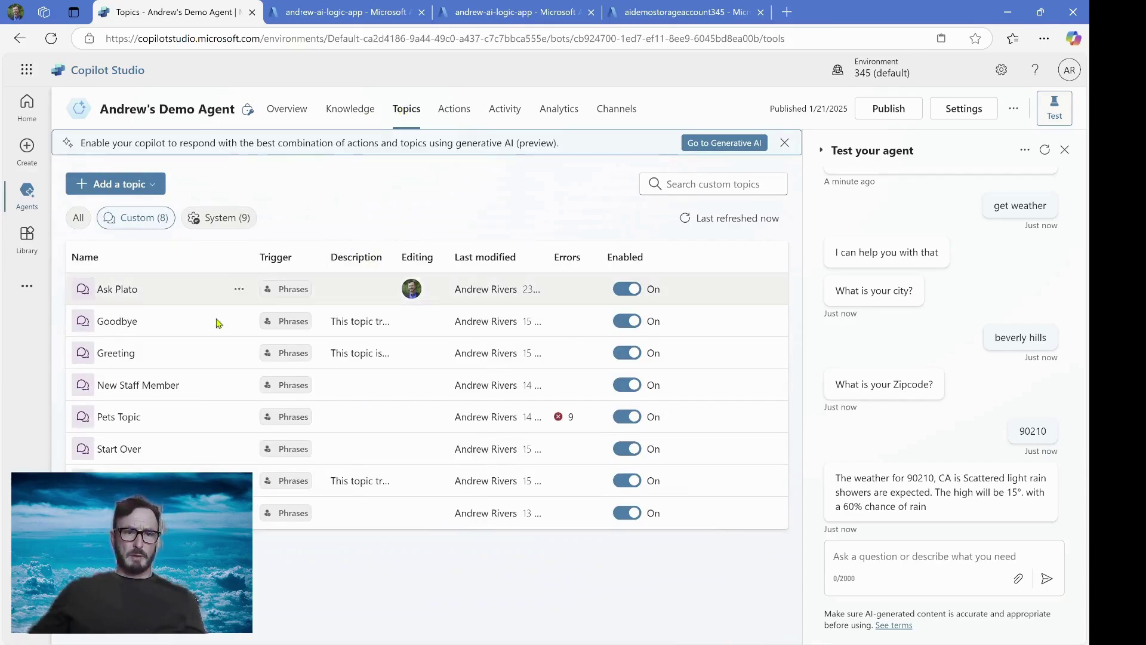
click(159, 386)
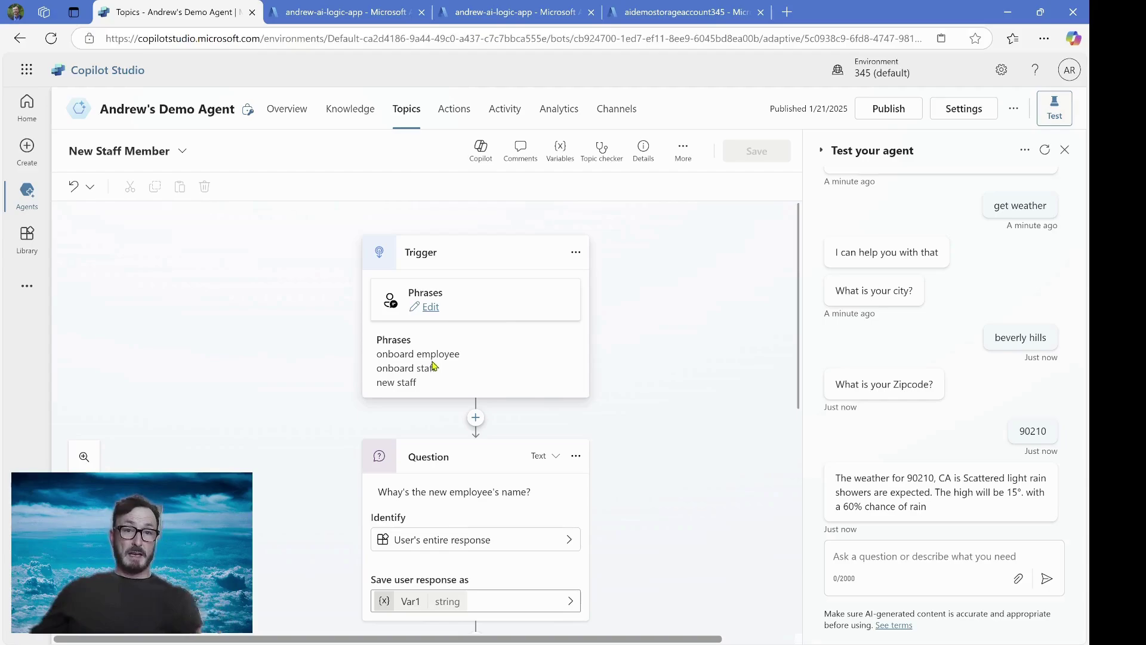
scroll(435, 363, down, 3)
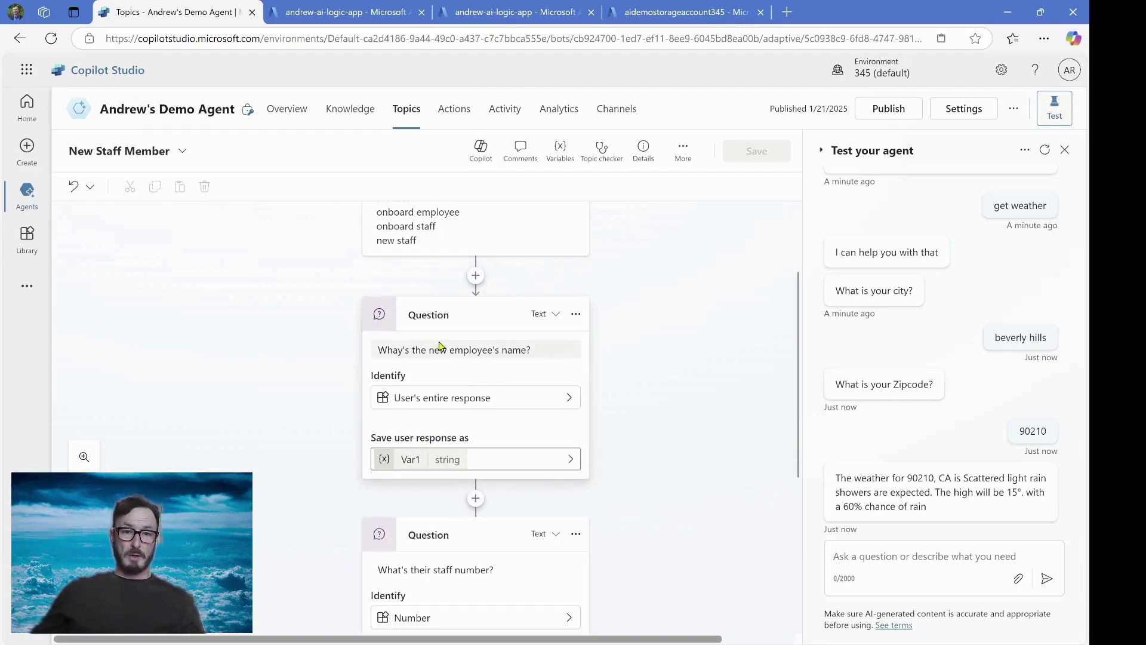
scroll(468, 366, down, 3)
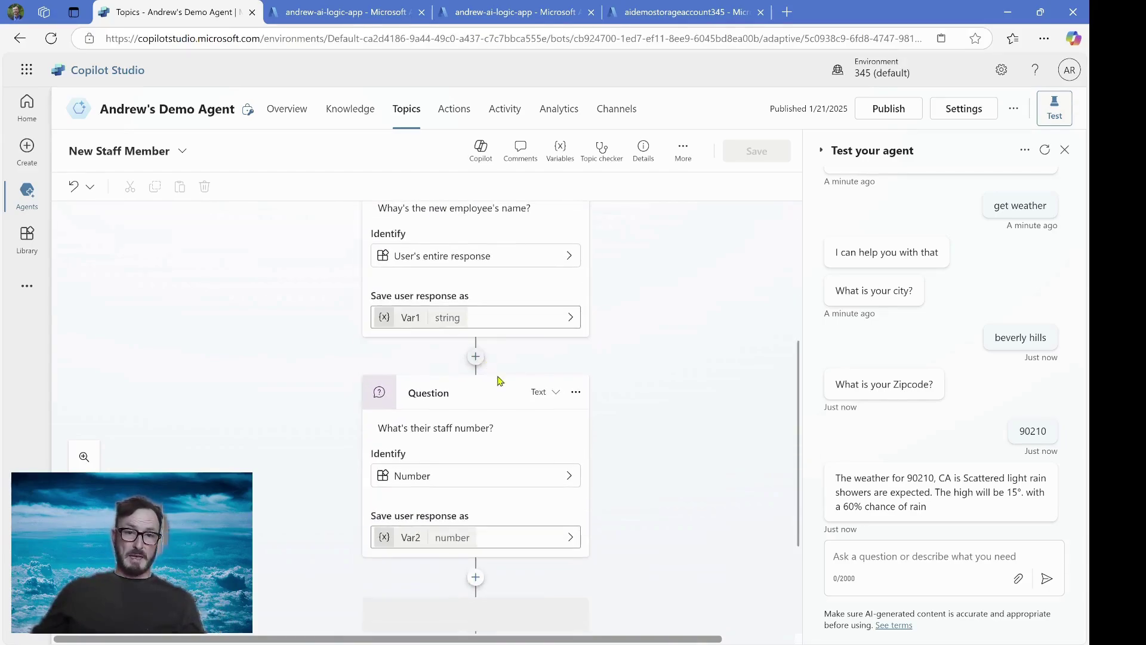
scroll(624, 402, down, 5)
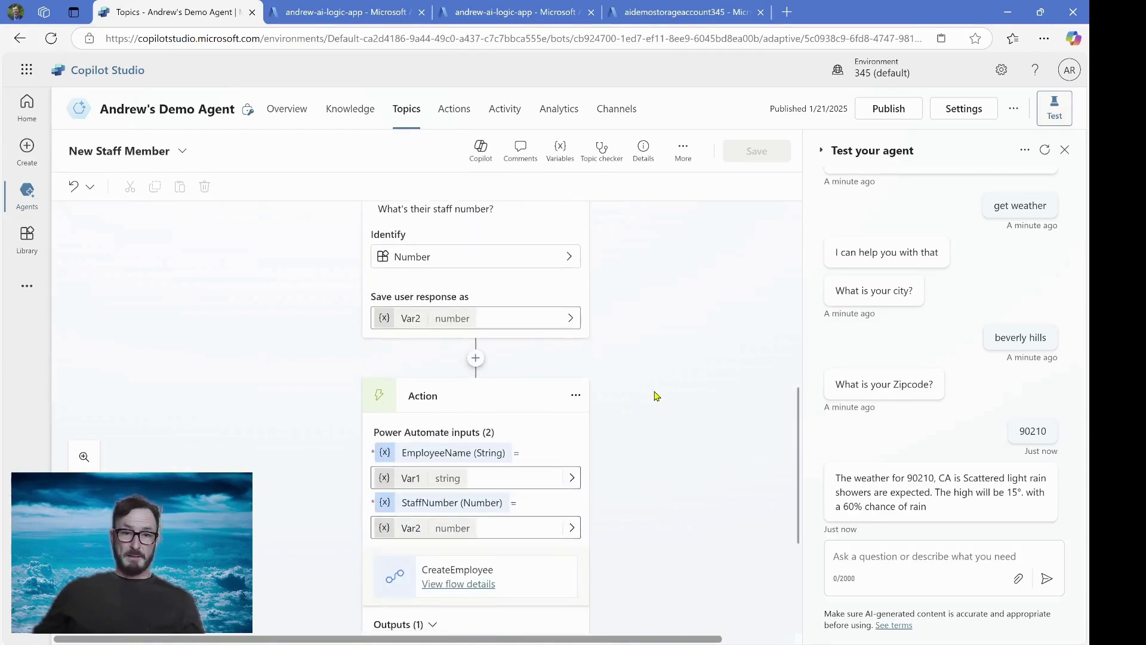
scroll(657, 396, down, 3)
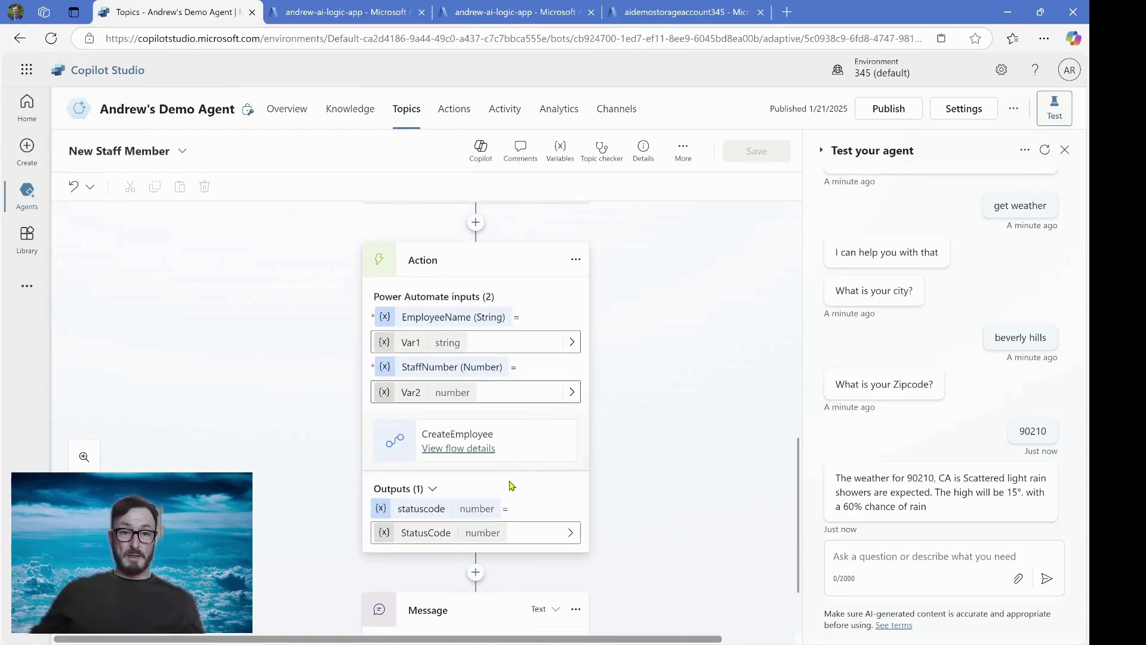
scroll(665, 428, down, 2)
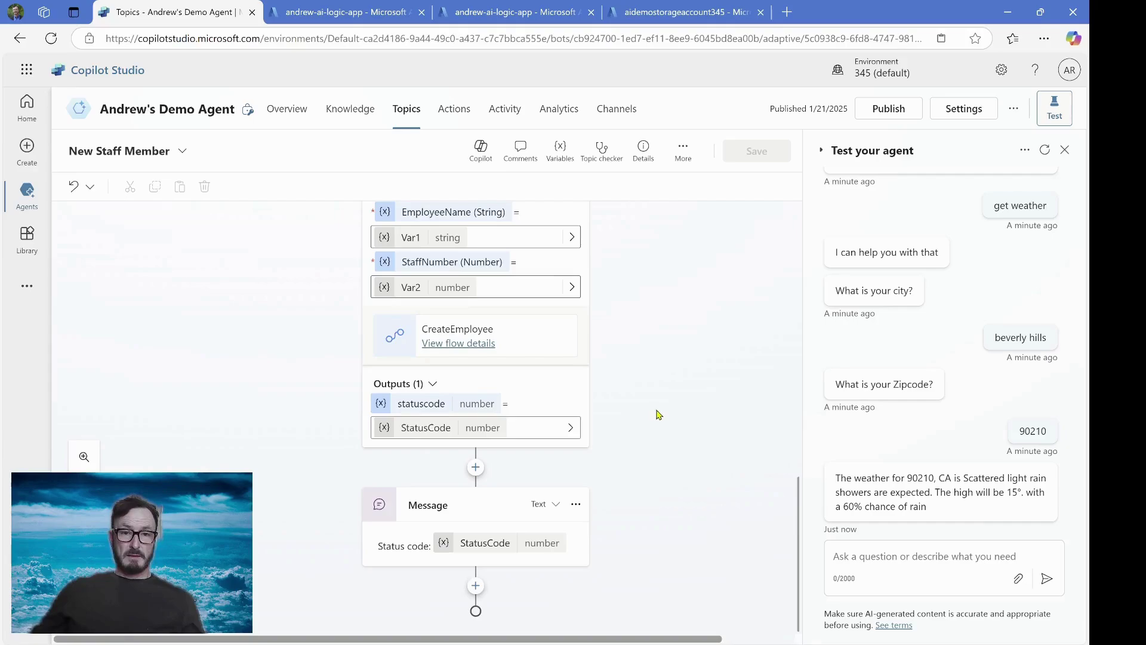
scroll(655, 410, up, 2)
scroll(655, 410, down, 2)
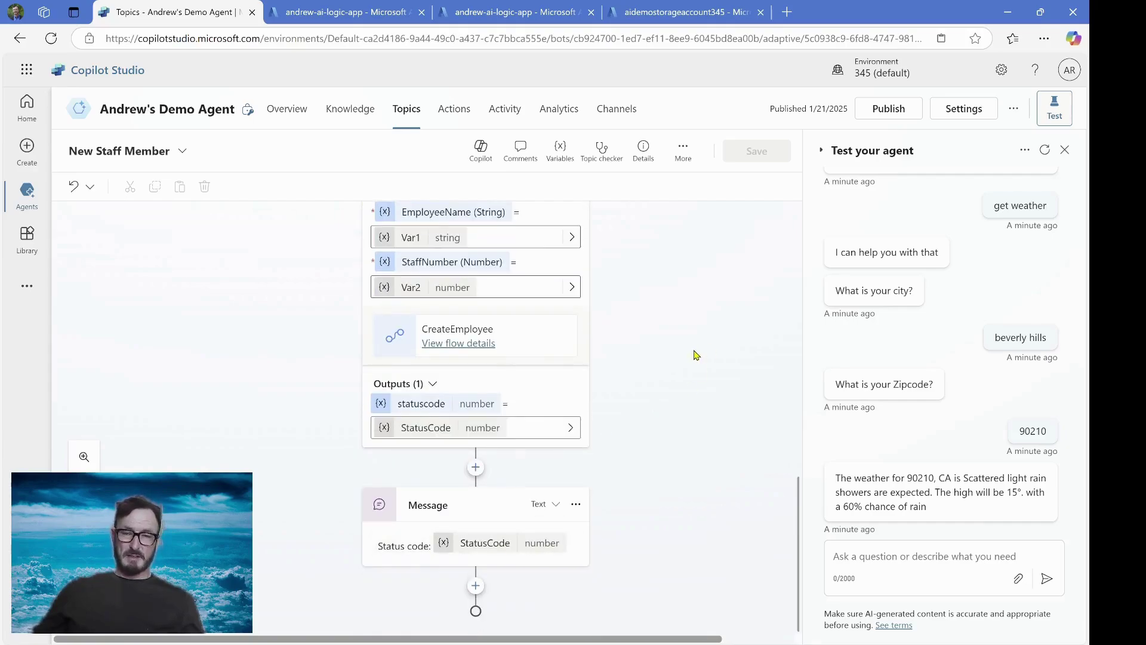
scroll(694, 354, up, 8)
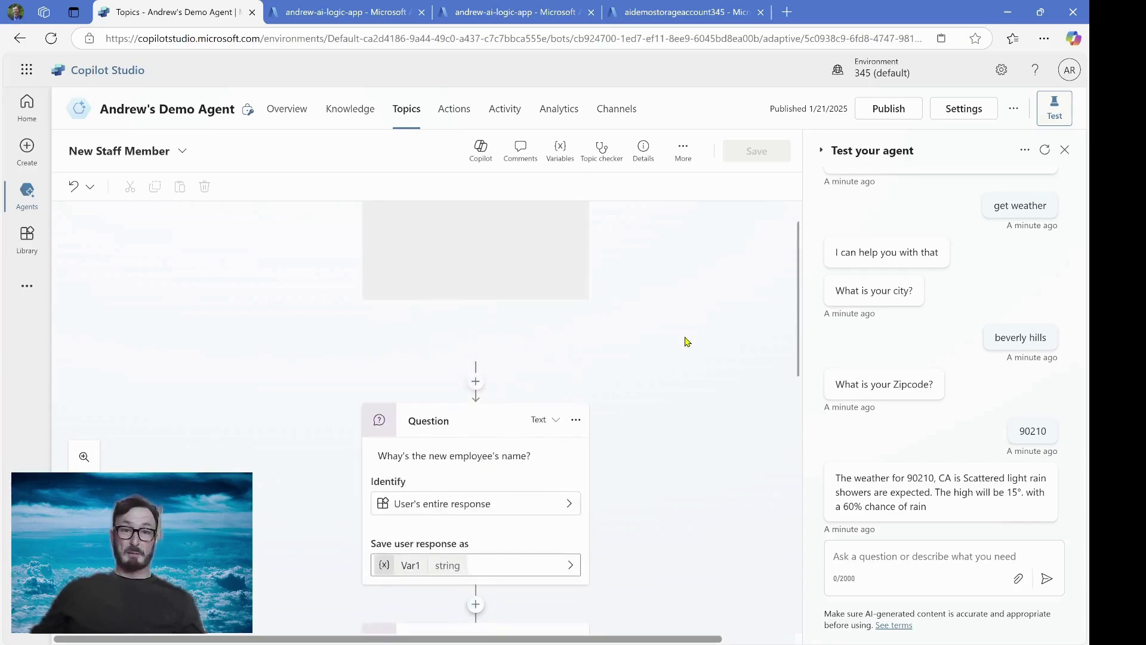
scroll(684, 342, up, 1)
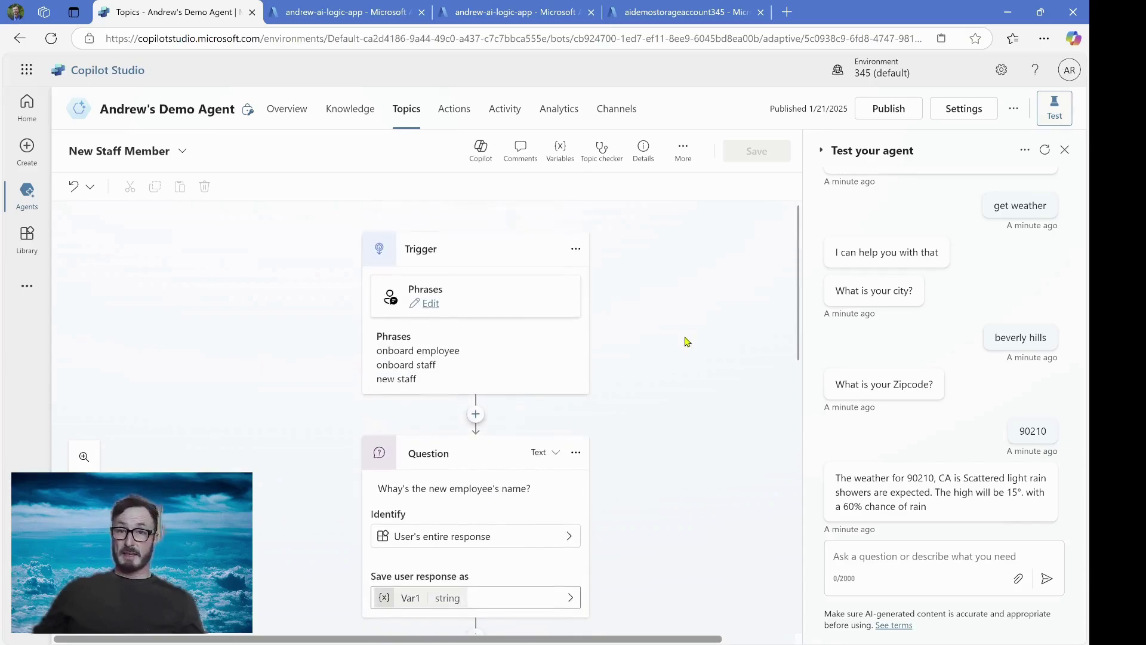
Step: Trigger the New Staff Member topic by sending "new staff" in the agent's test chat
click(927, 575)
text(n)
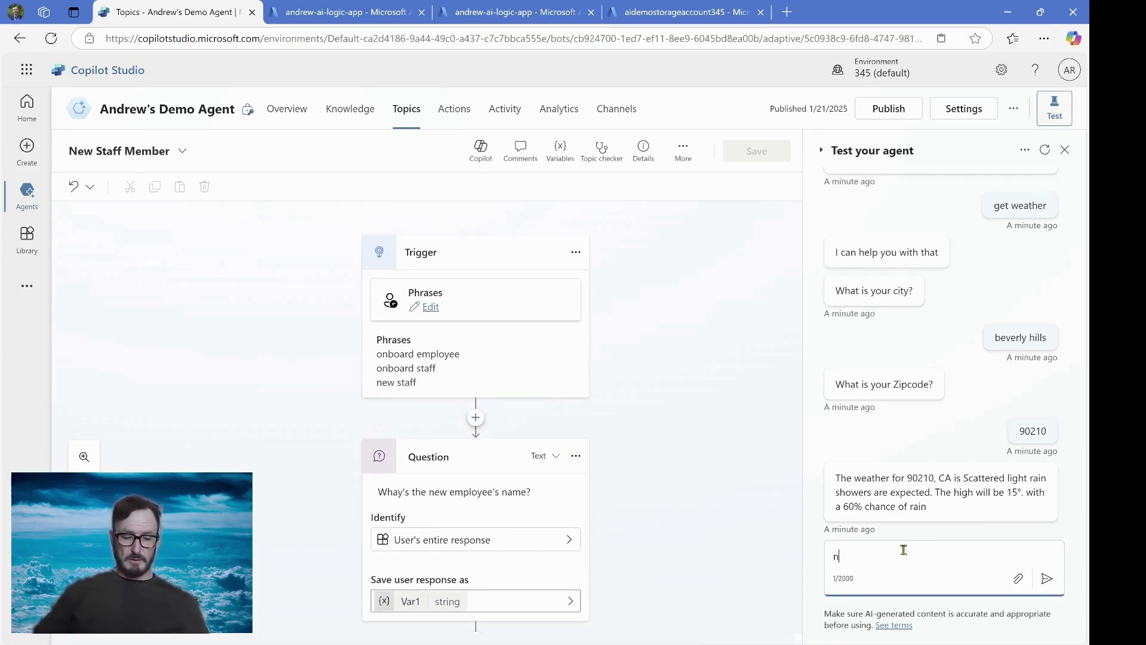
text(ew staff)
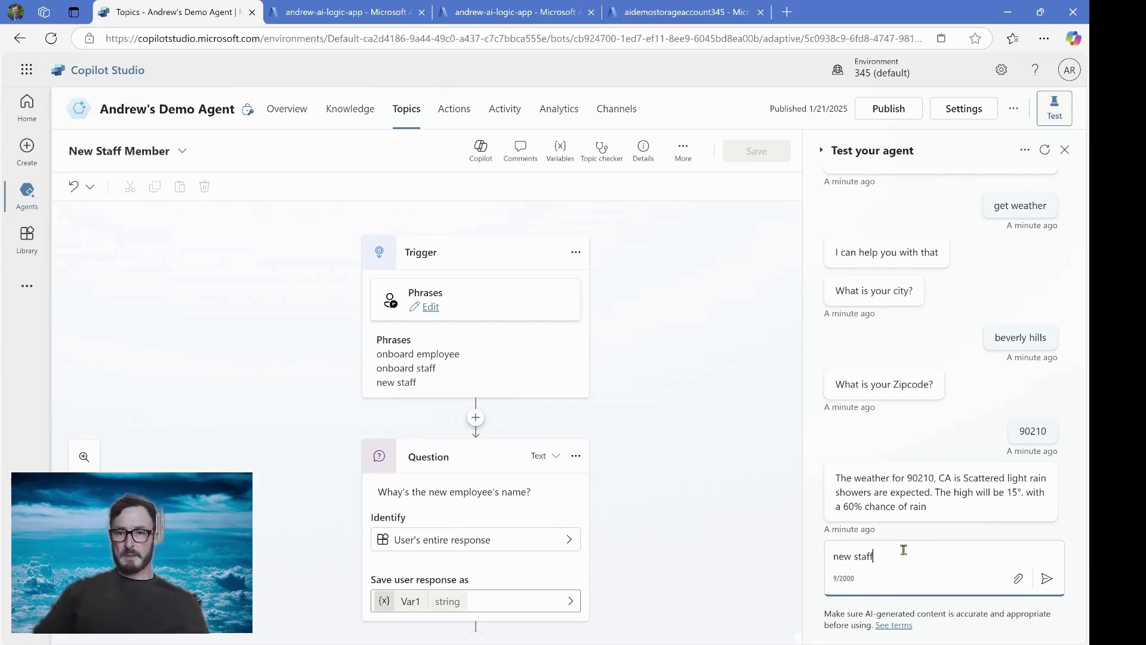
key(Return)
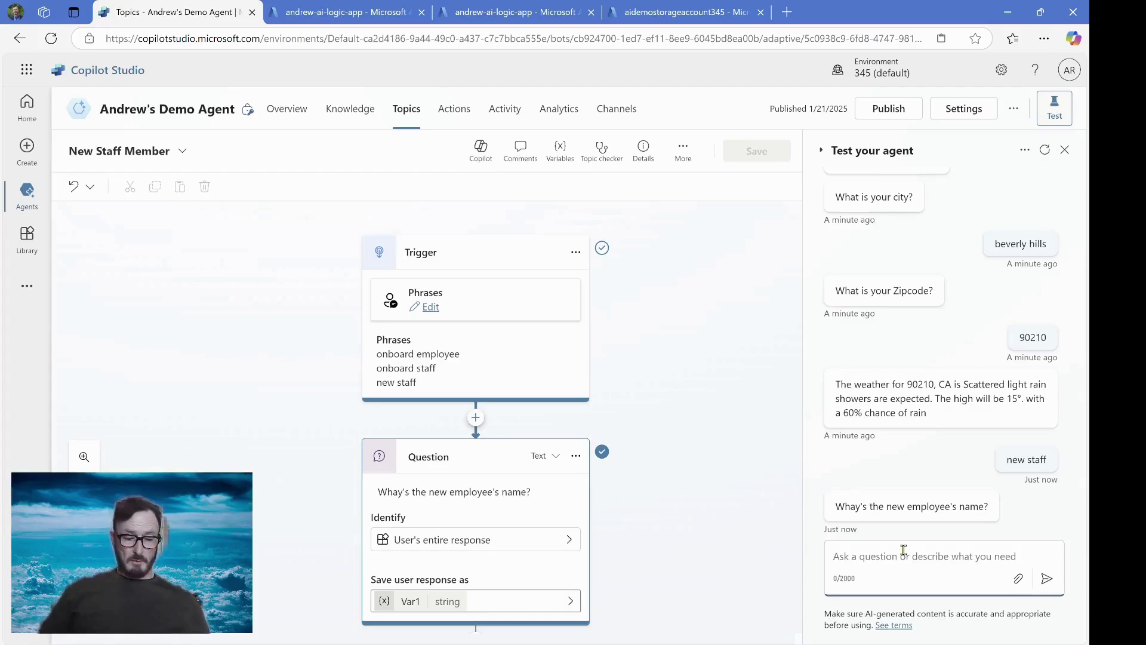
Step: Answer the test chat's onboarding questions with the new employee's name and staff number
text(Andrew)
key(Return)
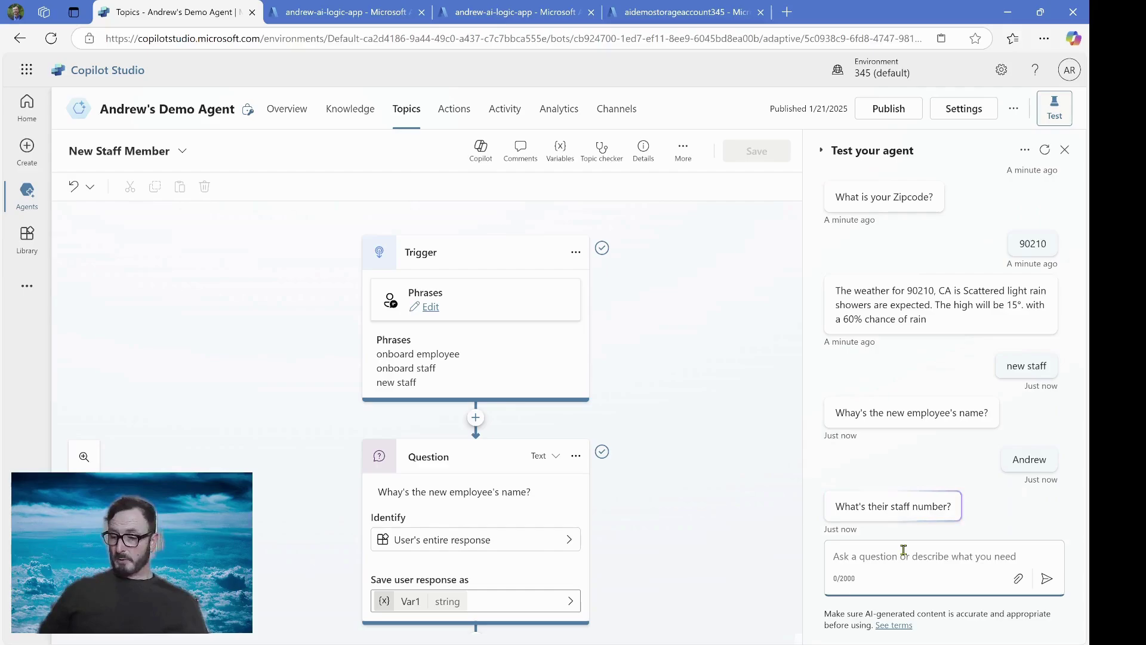
text(345)
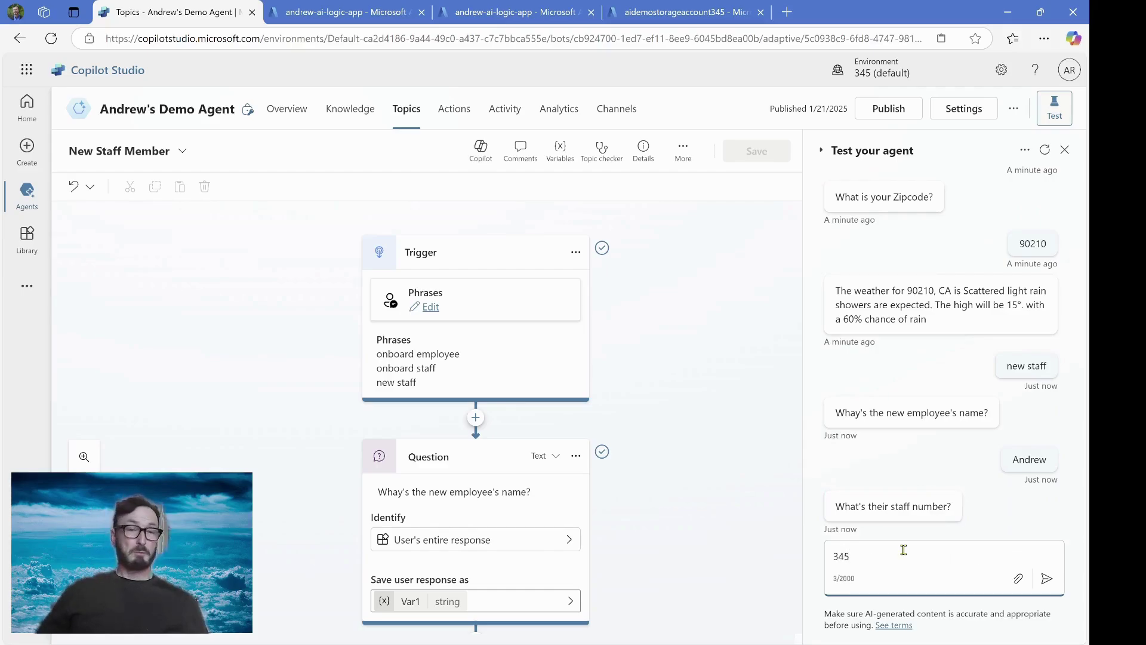
key(Return)
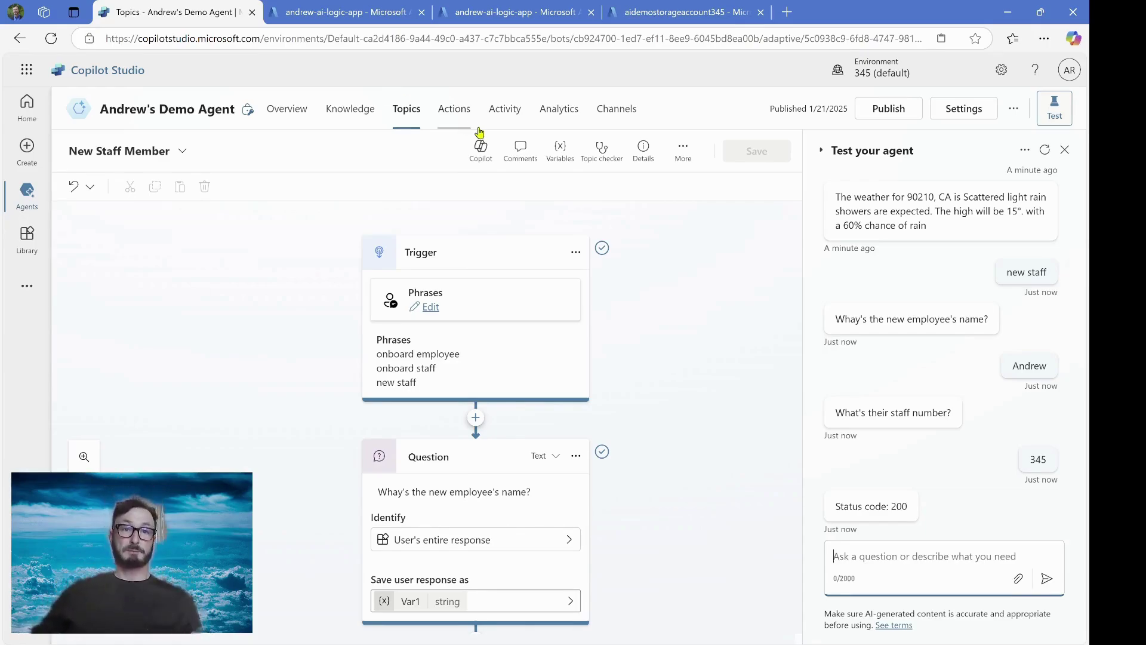
Step: Switch to the Azure portal, view the AI logic app's workflow design, and refresh the app's runs history
click(380, 21)
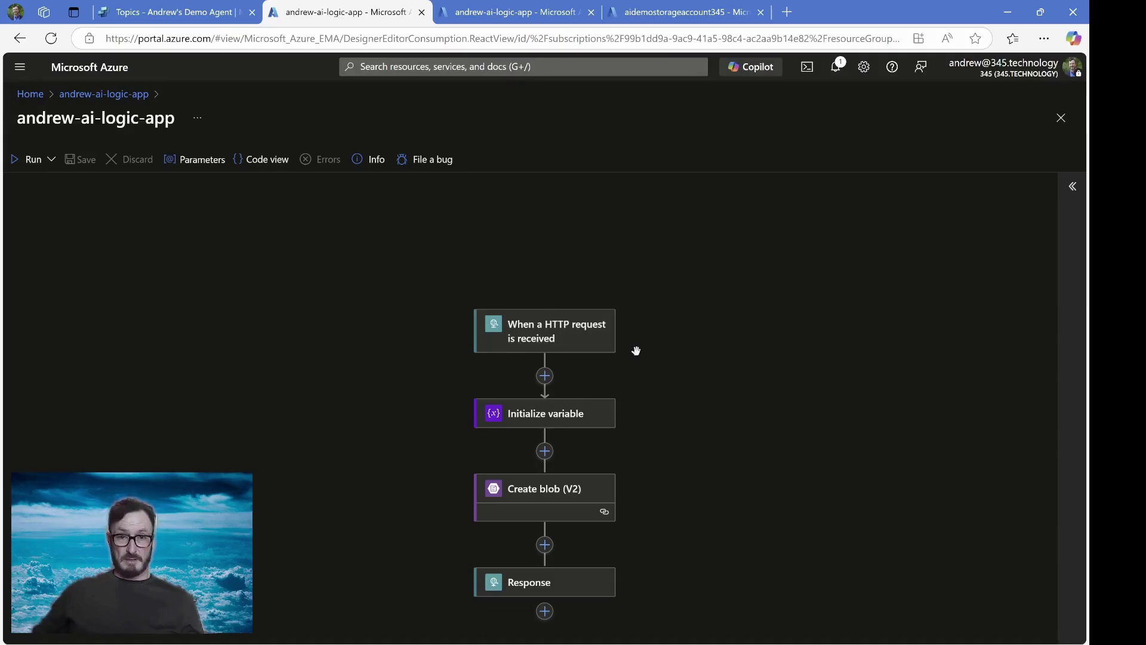
scroll(635, 350, down, 1)
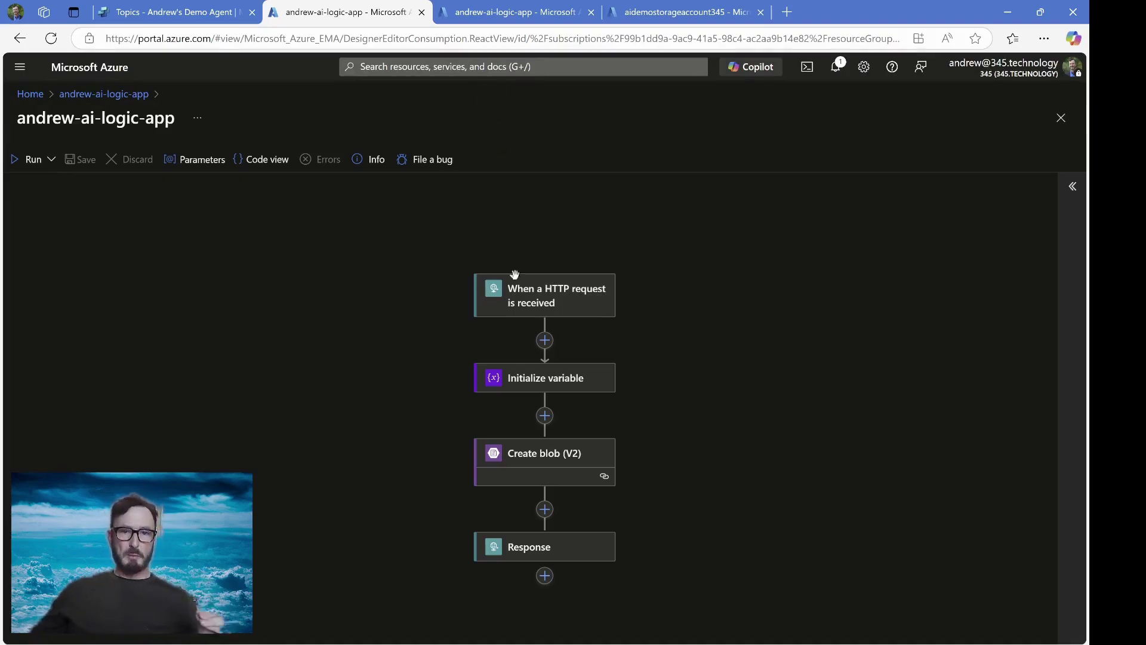
click(487, 14)
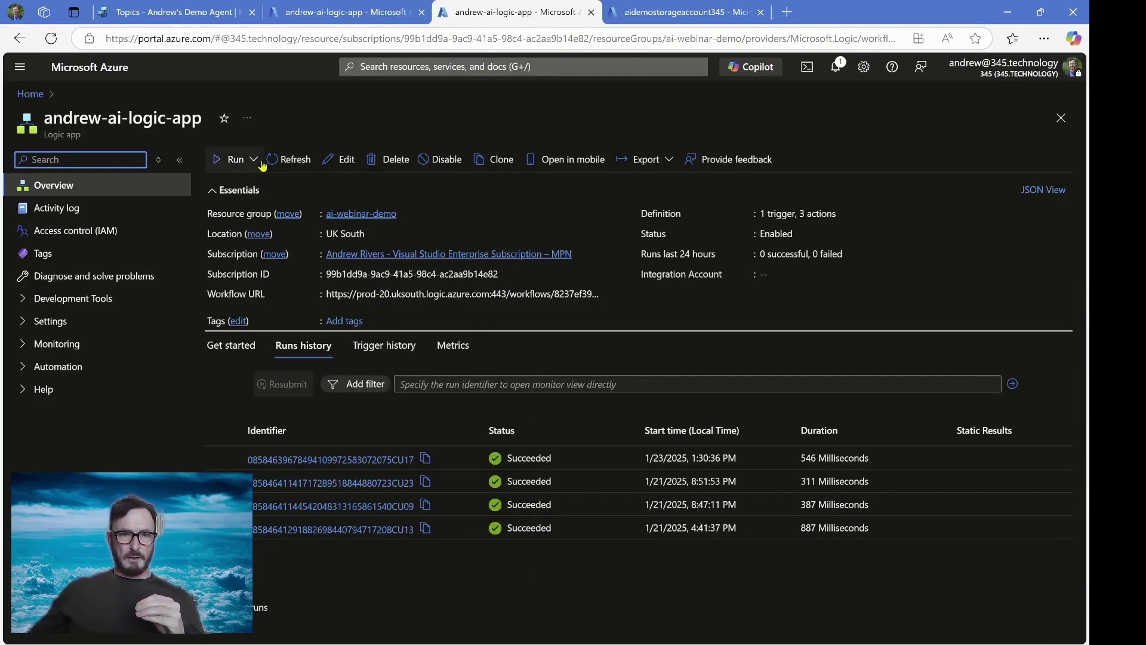
click(283, 160)
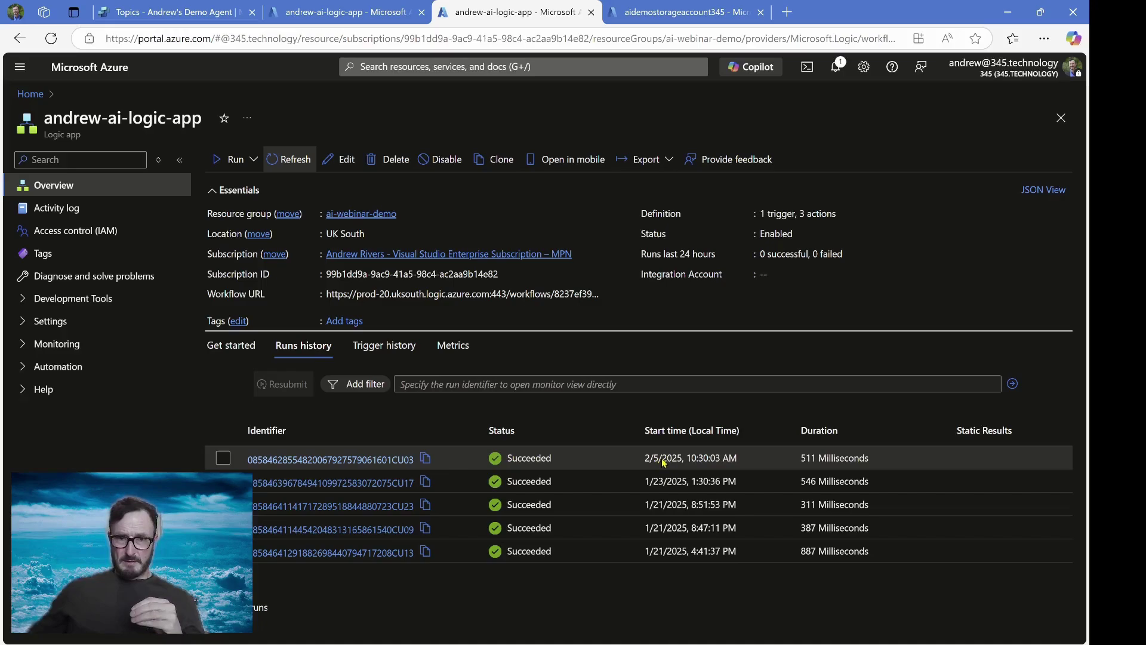
Step: Open the logic app's latest run, inspect the HTTP request trigger's JSON schema and received body, and close the run view
click(382, 460)
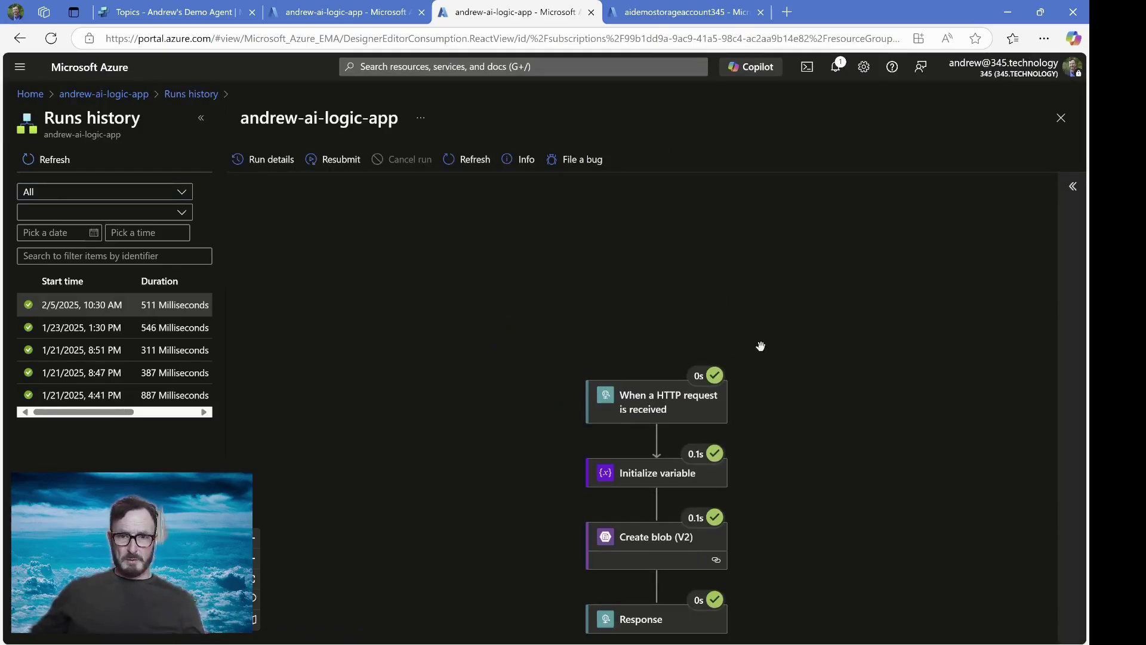
click(684, 406)
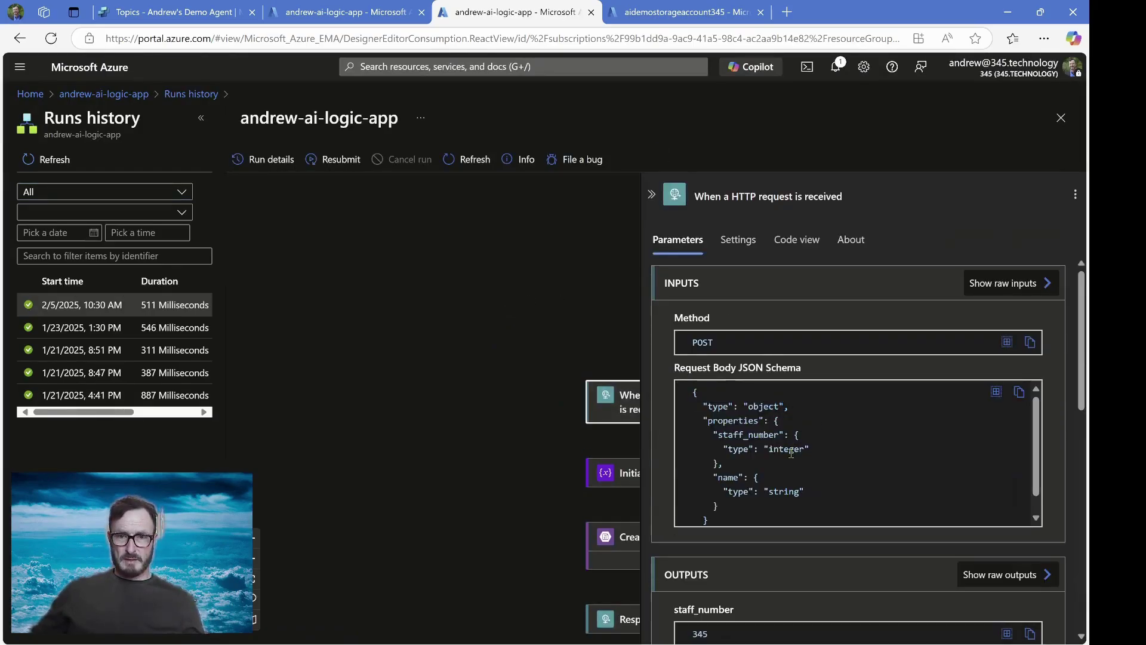
scroll(788, 428, down, 2)
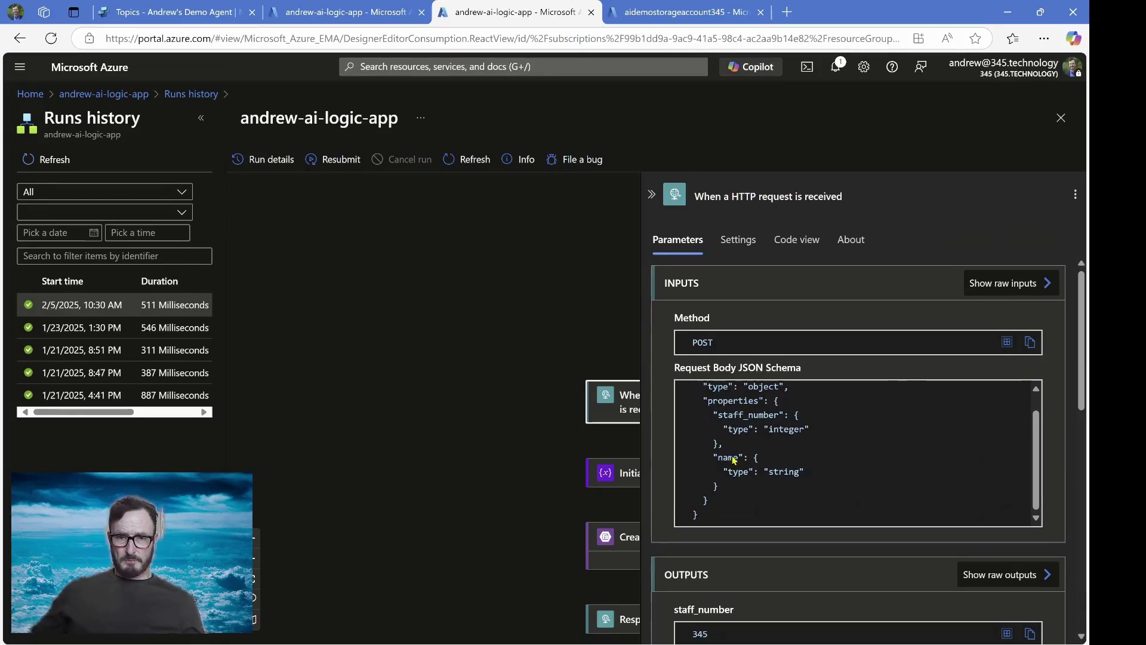
scroll(960, 567, down, 6)
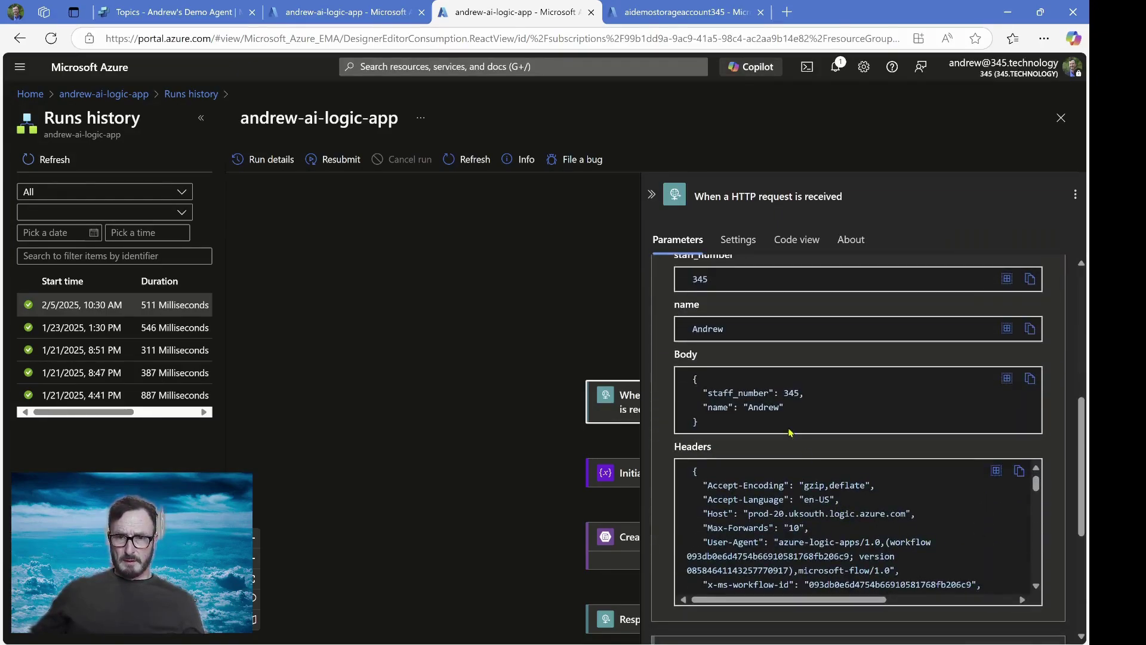
drag(711, 426, 676, 380)
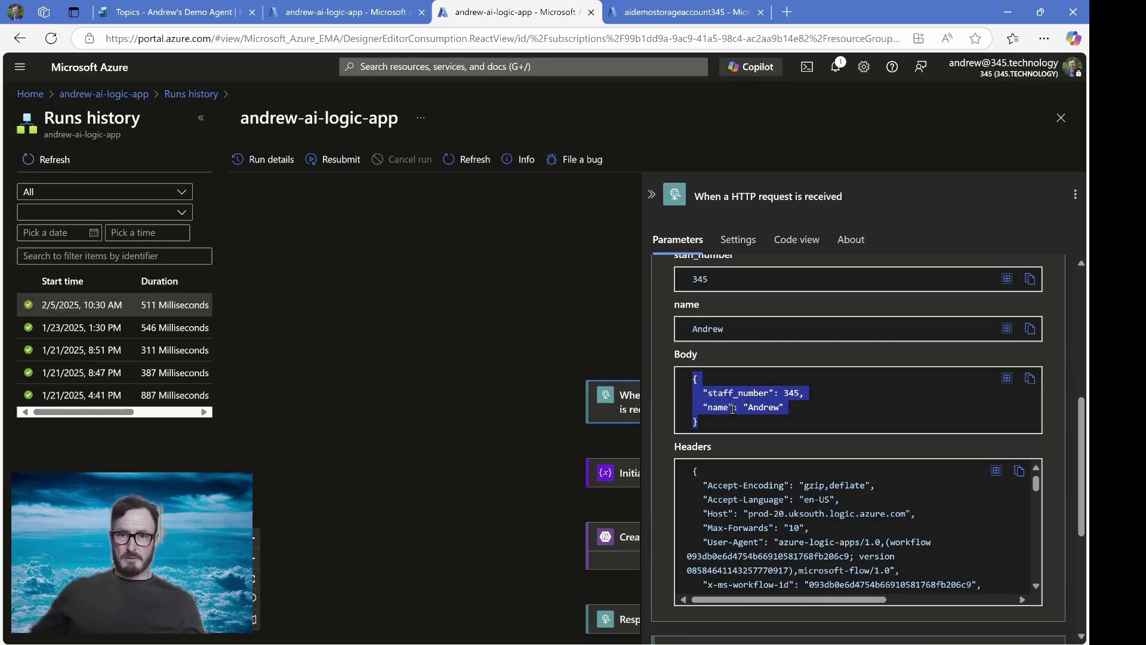
click(1061, 117)
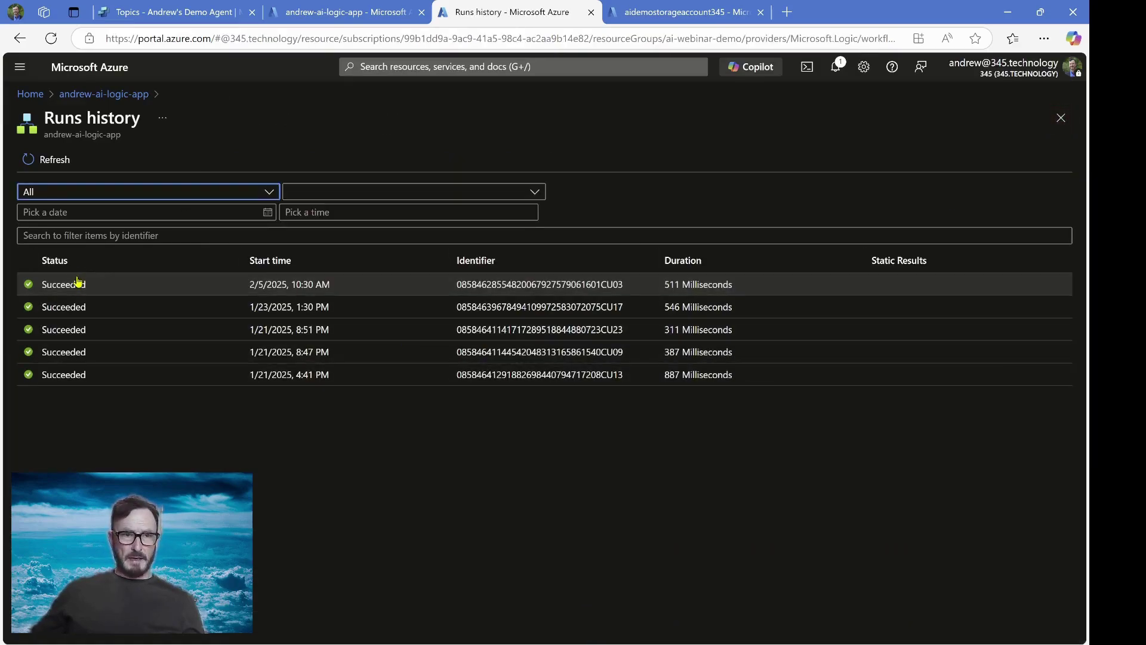
Step: Refresh the ai-demo-blobs container in the aidemostorageaccount345 storage browser and examine the newly created blob's properties
click(641, 13)
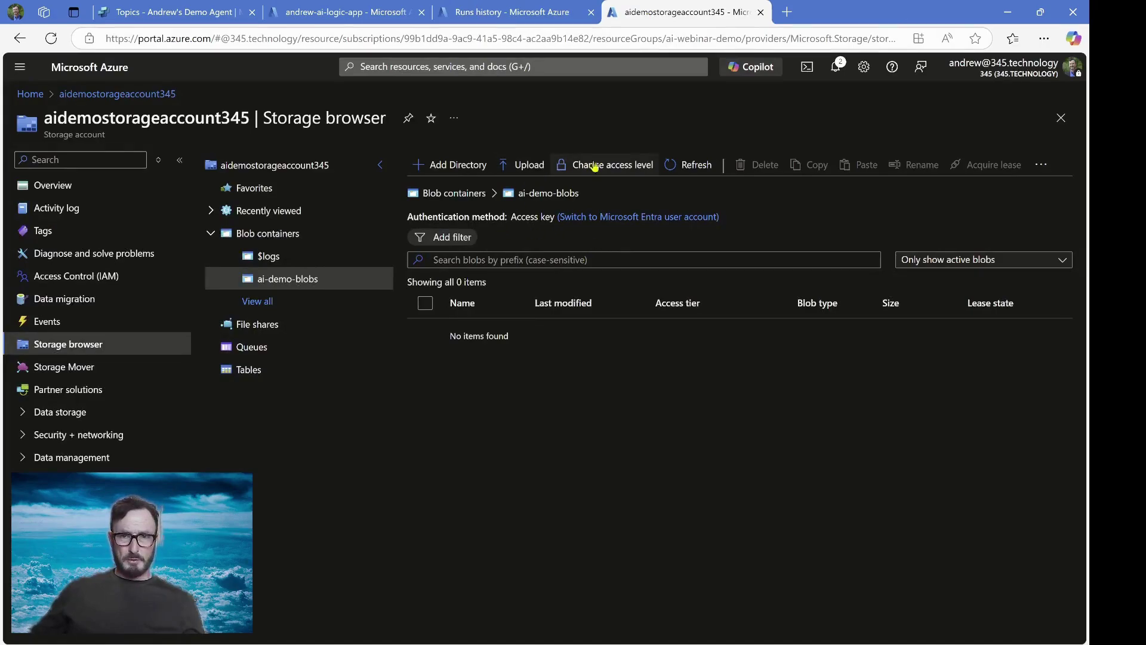
click(676, 164)
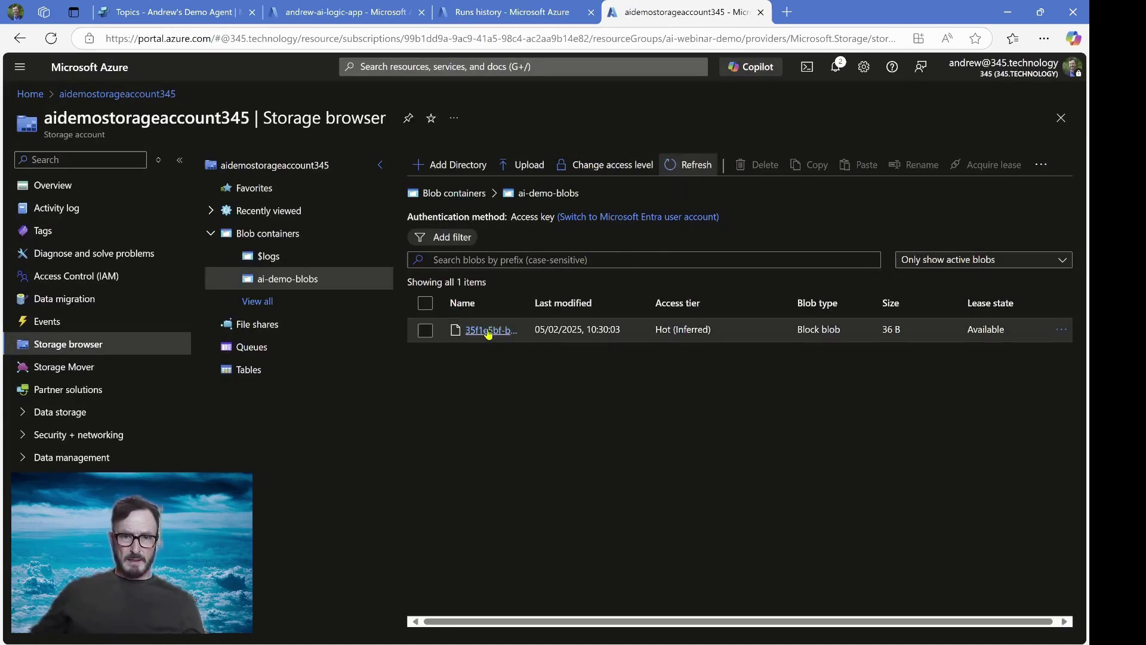
click(489, 330)
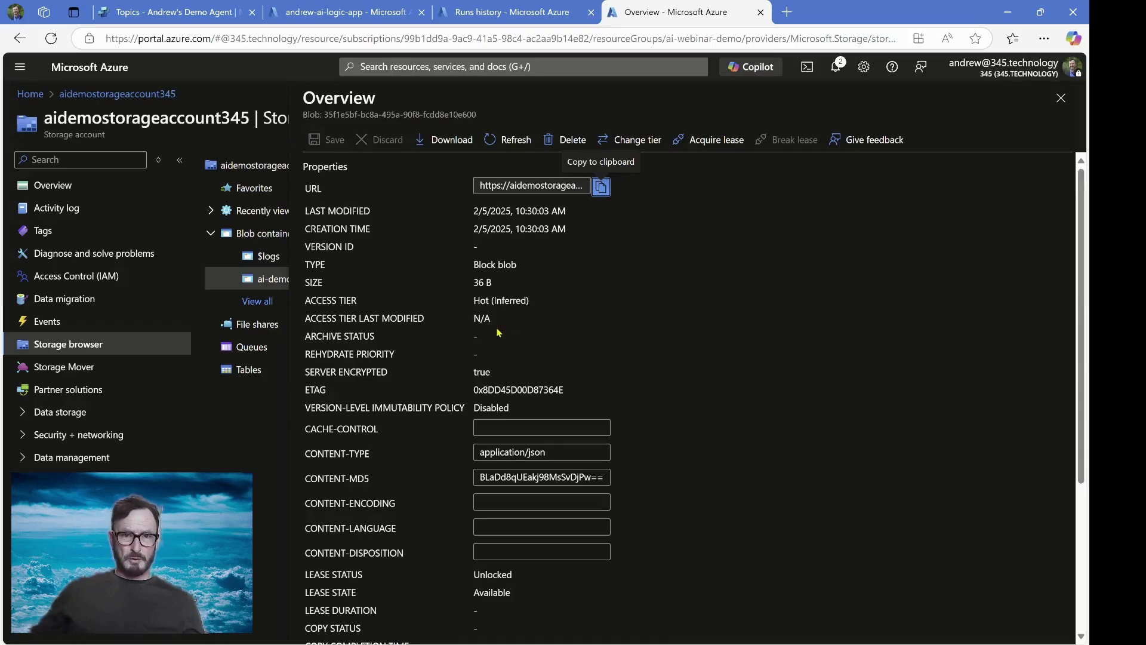
scroll(602, 340, down, 4)
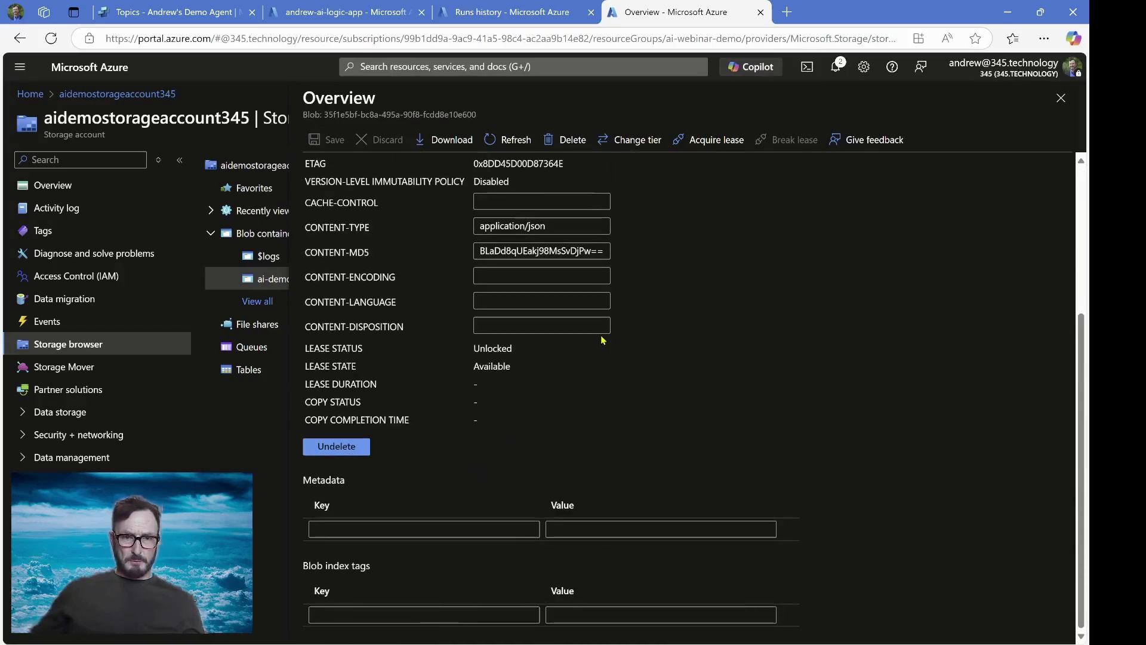
scroll(601, 341, up, 4)
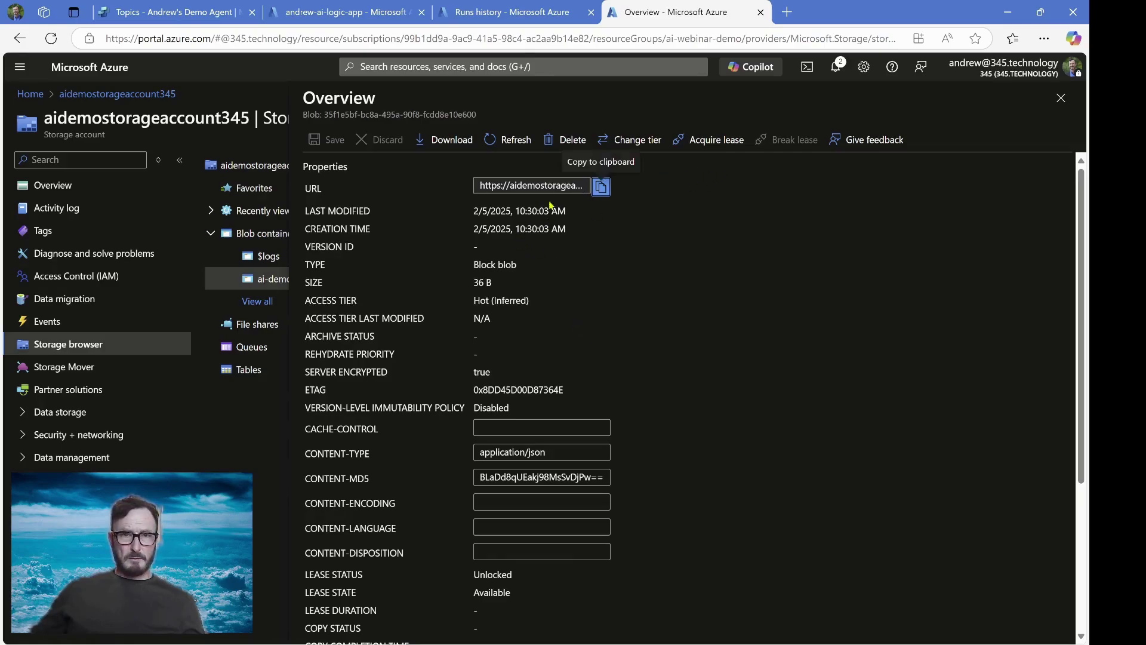
scroll(471, 375, down, 1)
scroll(470, 375, down, 3)
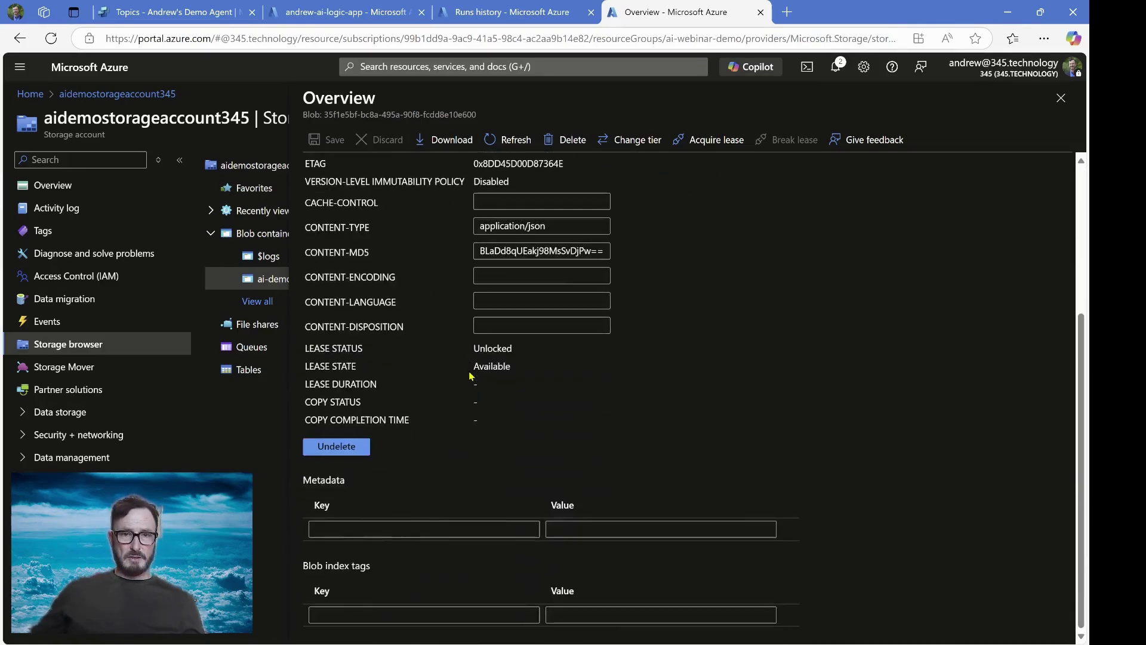
scroll(461, 409, up, 4)
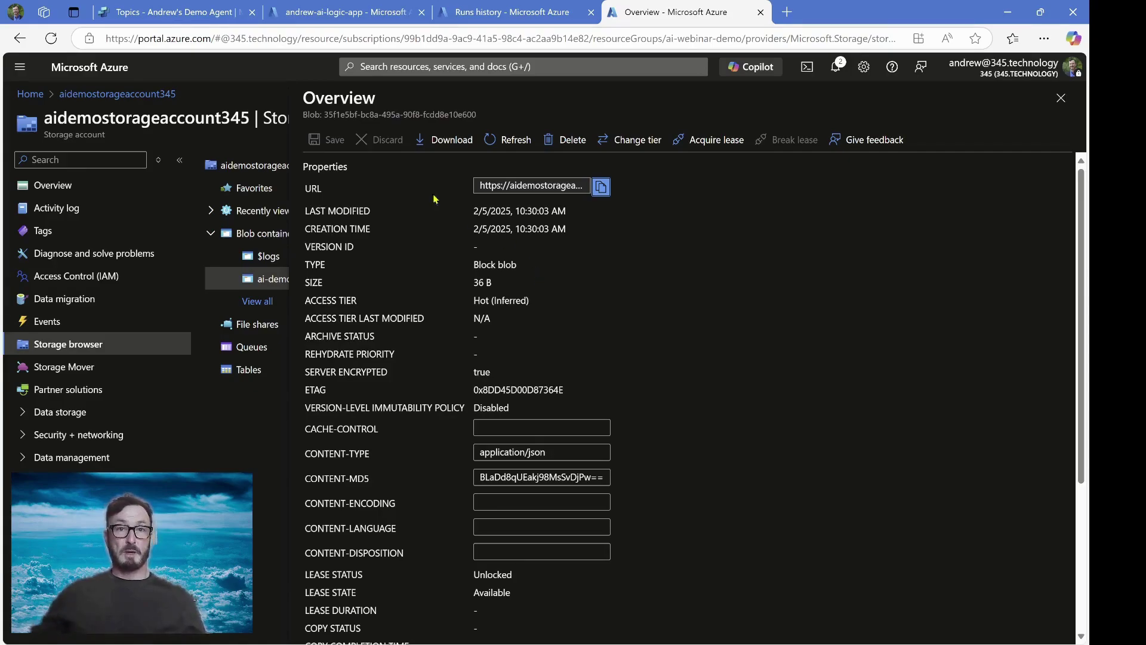
Step: Revisit the logic app's workflow design and switch back to the New Staff Member topic in Copilot Studio
click(331, 15)
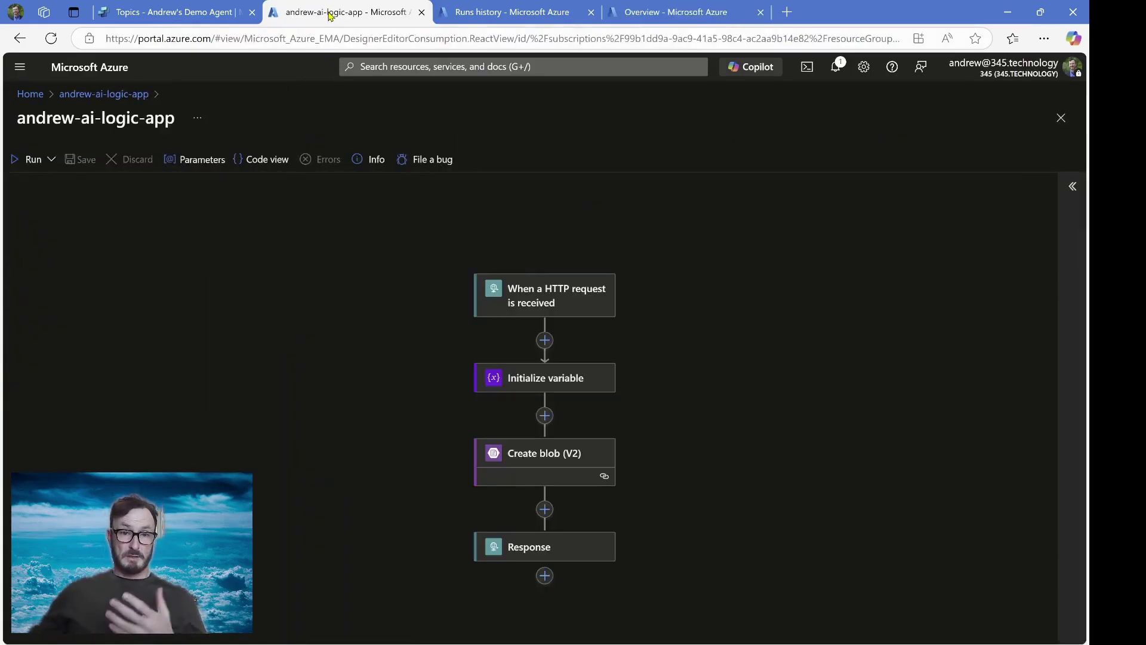
click(201, 16)
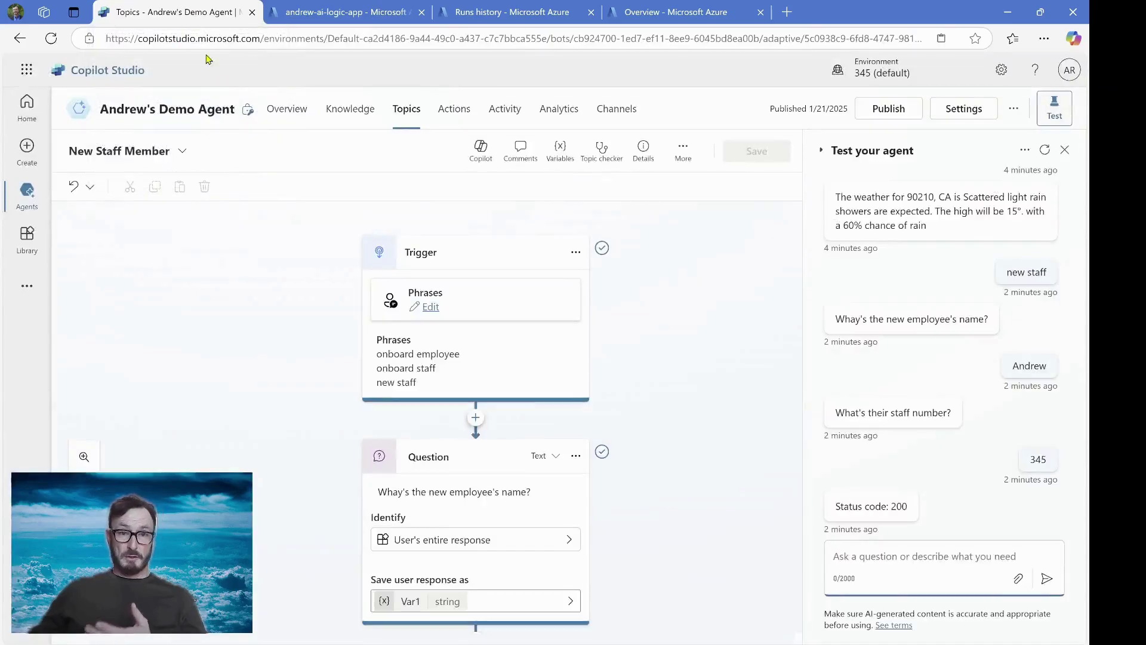